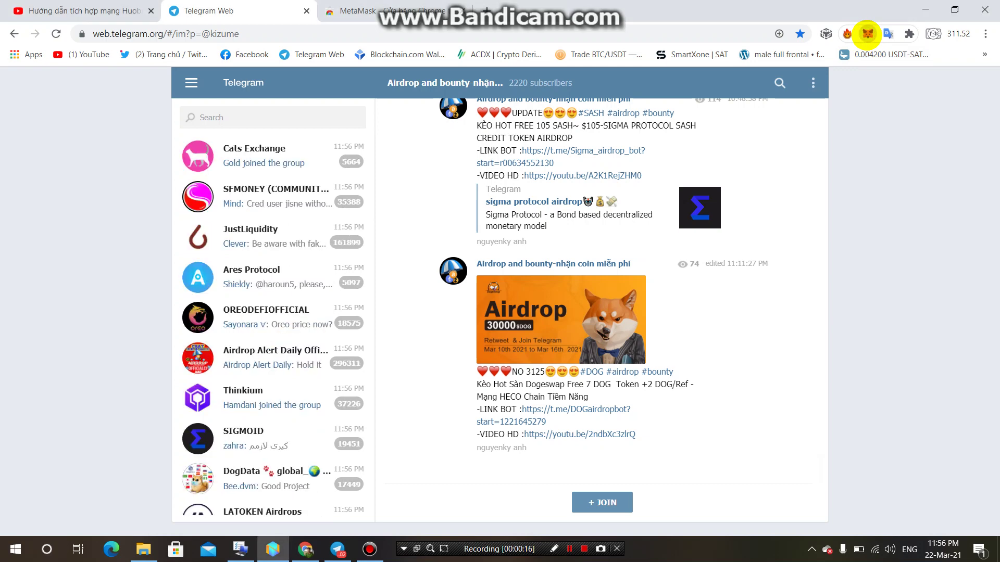
Step: Open the MetaMask wallet for Account 1 in its expanded full-page view
click(867, 33)
key(ctrl+Tab)
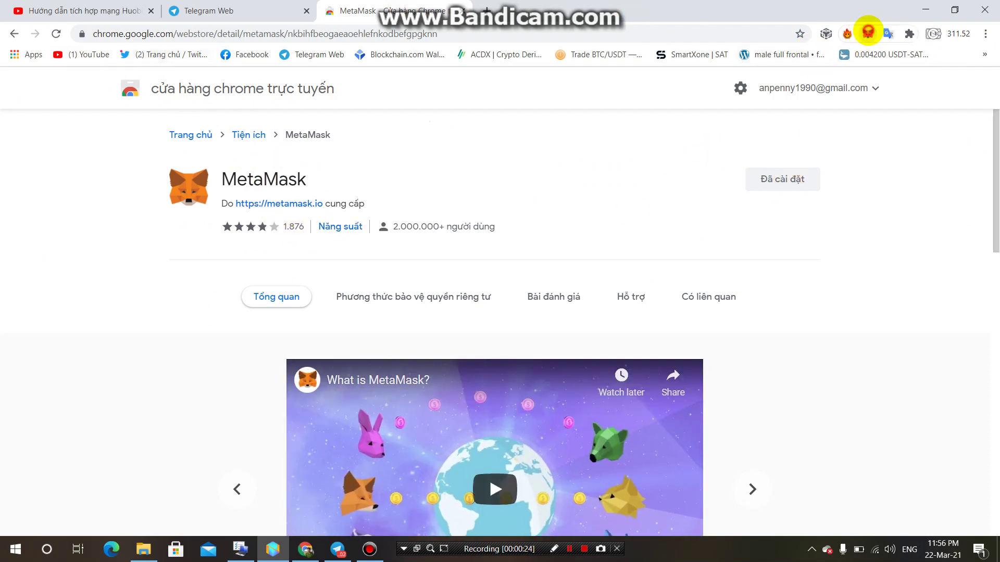
click(868, 32)
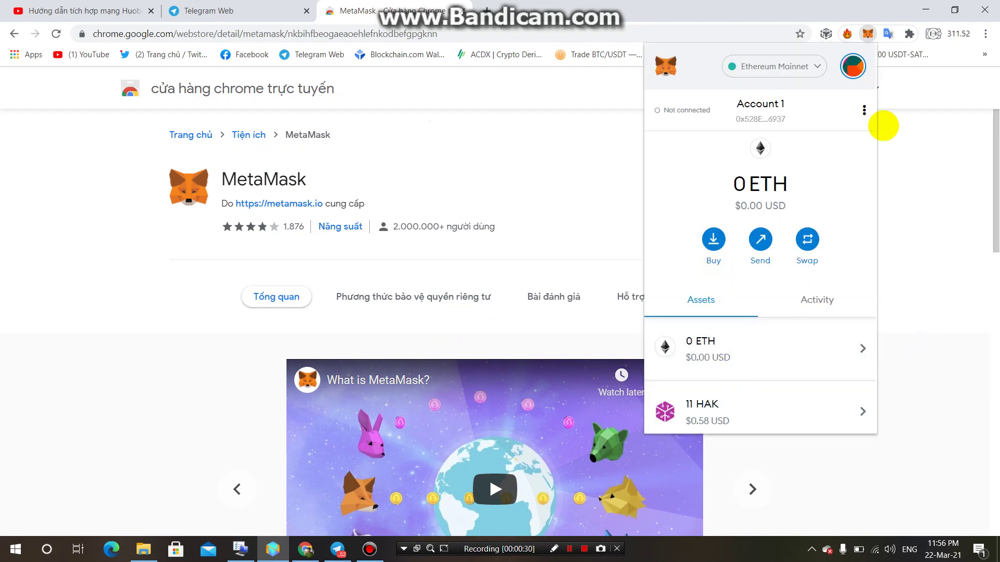
click(864, 111)
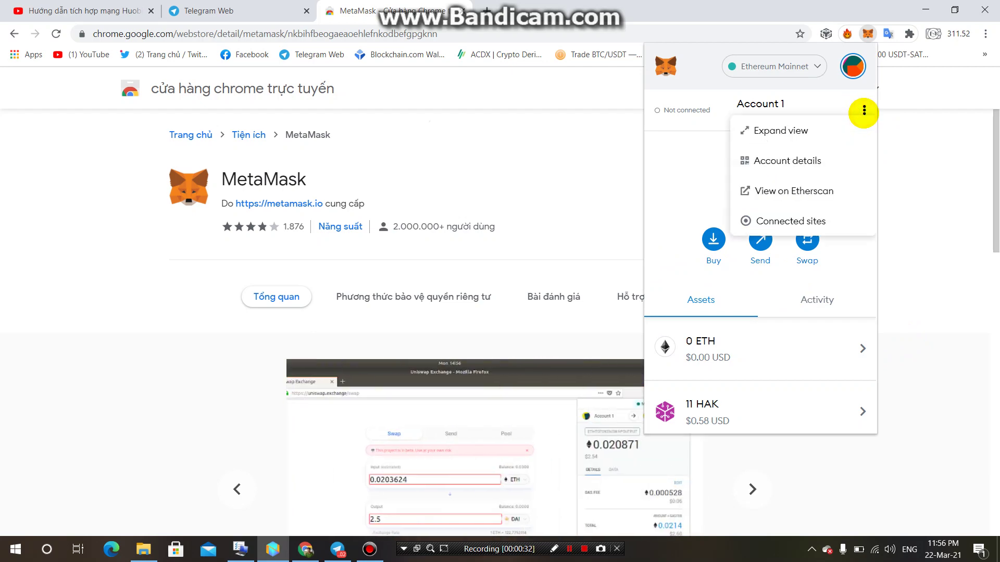
click(865, 110)
click(865, 110)
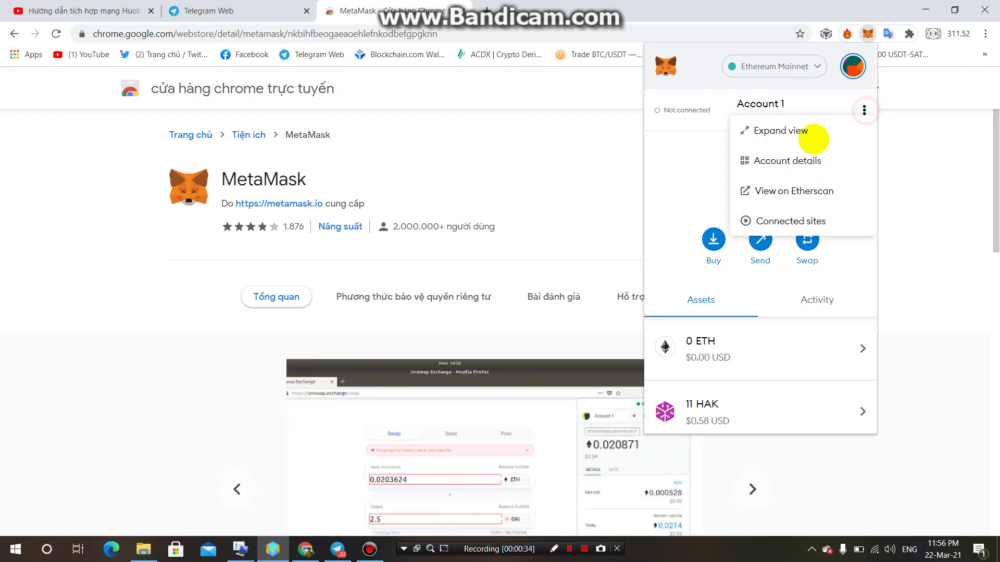
click(792, 130)
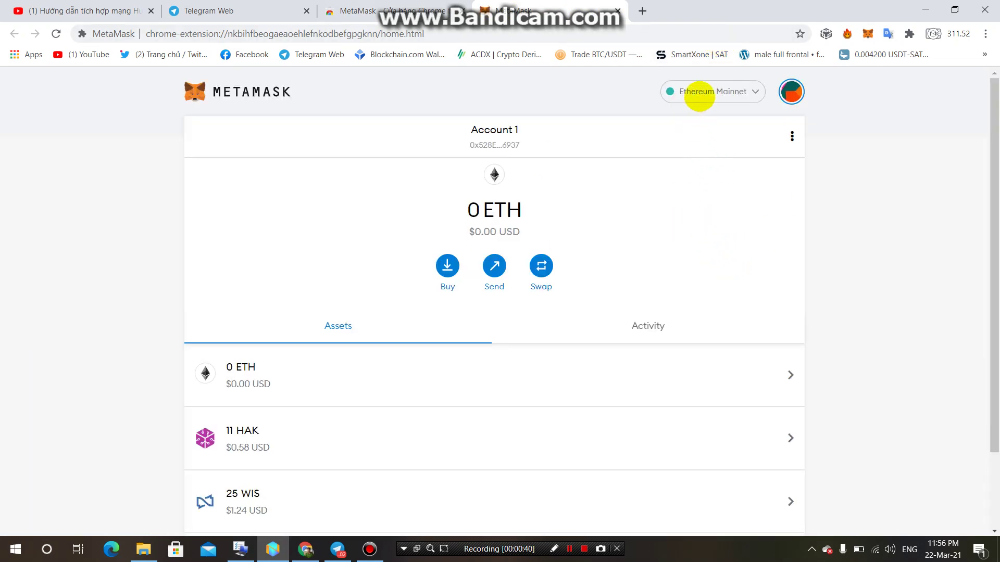
Step: Start adding a custom RPC network in the wallet
click(699, 93)
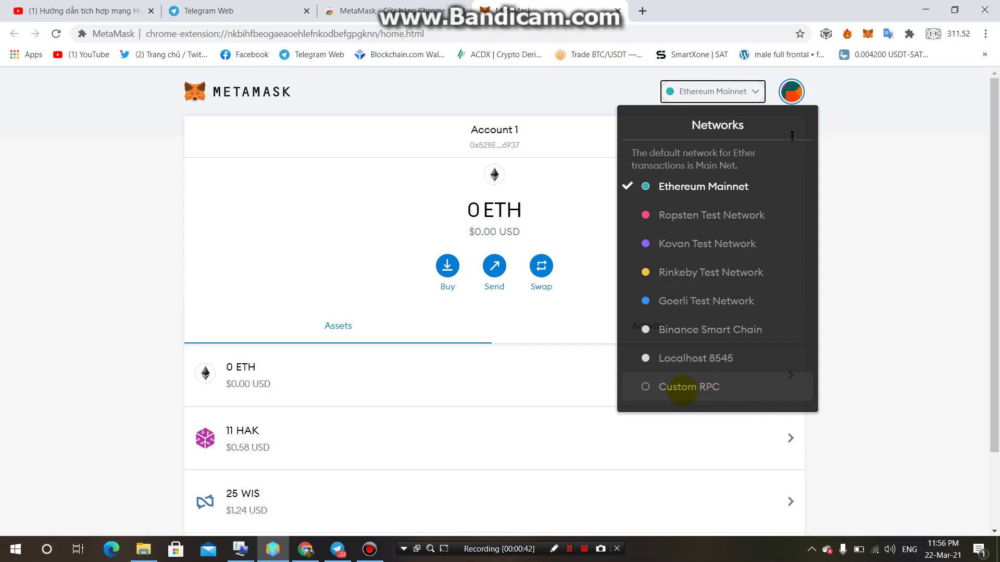
click(694, 388)
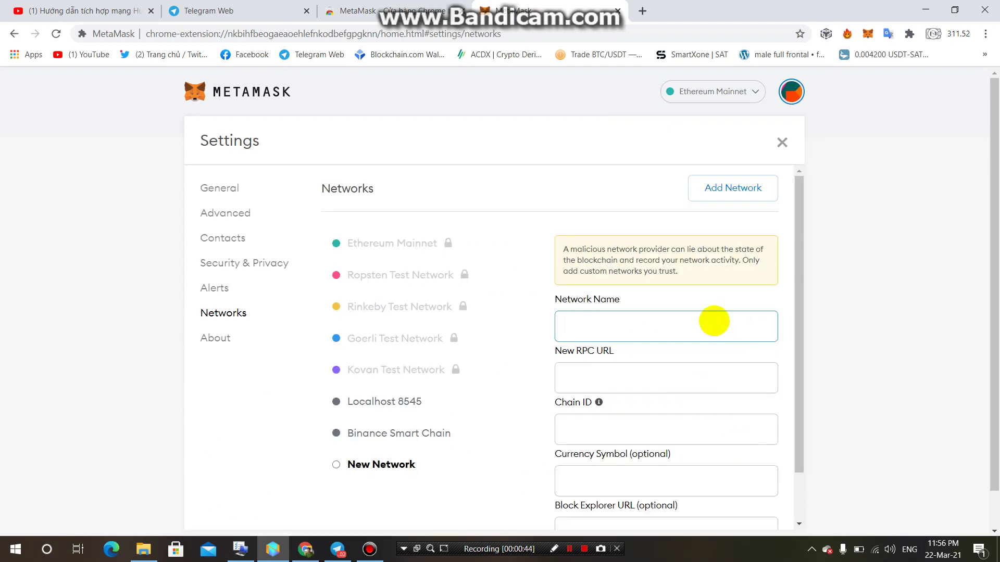
scroll(709, 321, down, 1)
Step: Copy the network name "Huobi ECO Chain" from the YouTube video description and paste it as the new network's name in MetaMask
click(83, 10)
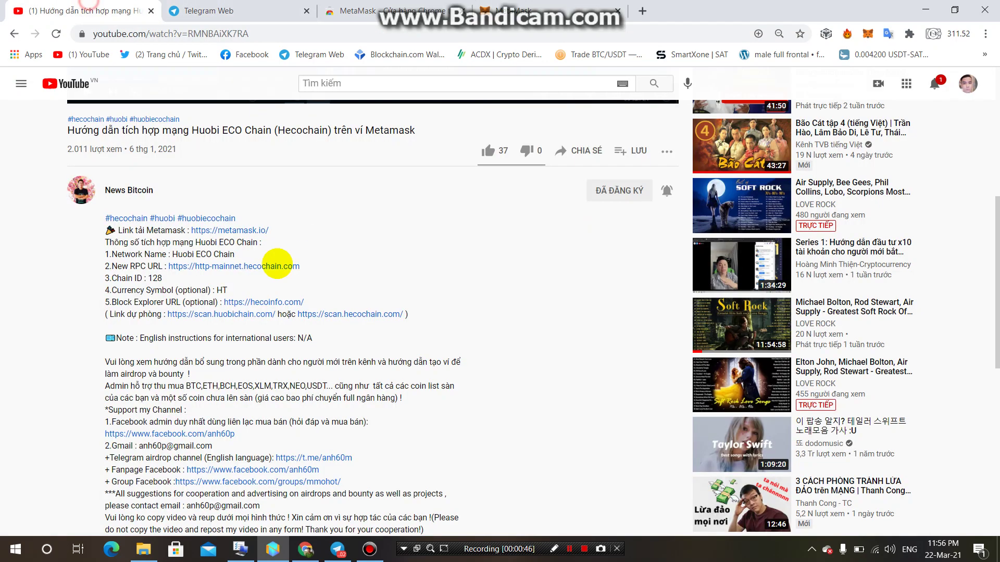
scroll(178, 238, down, 2)
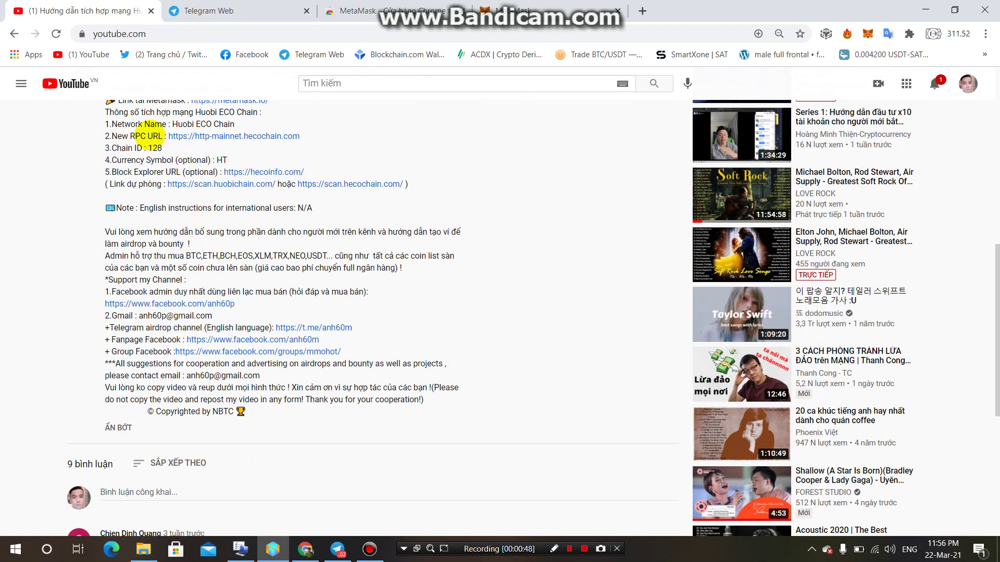
drag(172, 124, 234, 125)
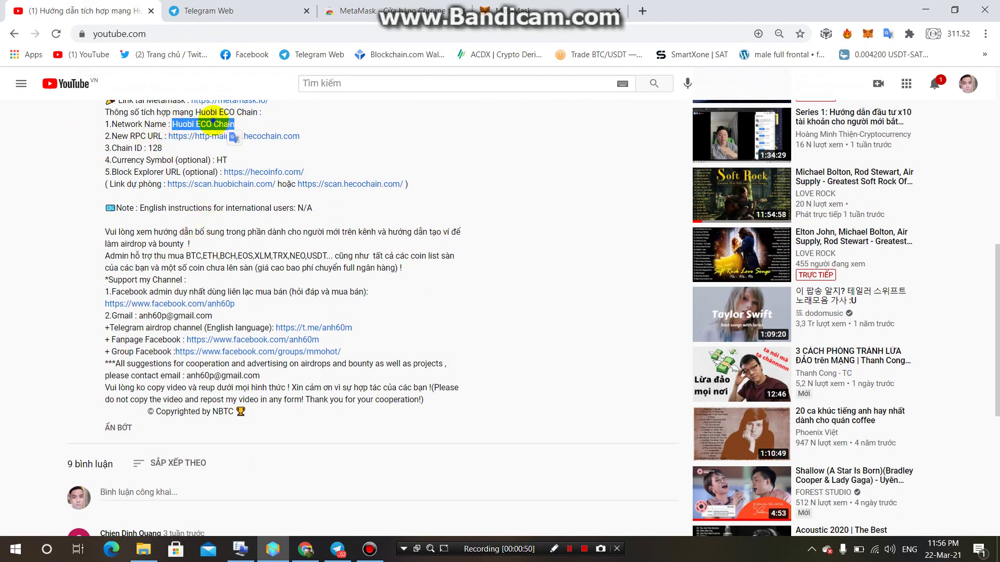
right_click(219, 123)
click(234, 131)
click(508, 10)
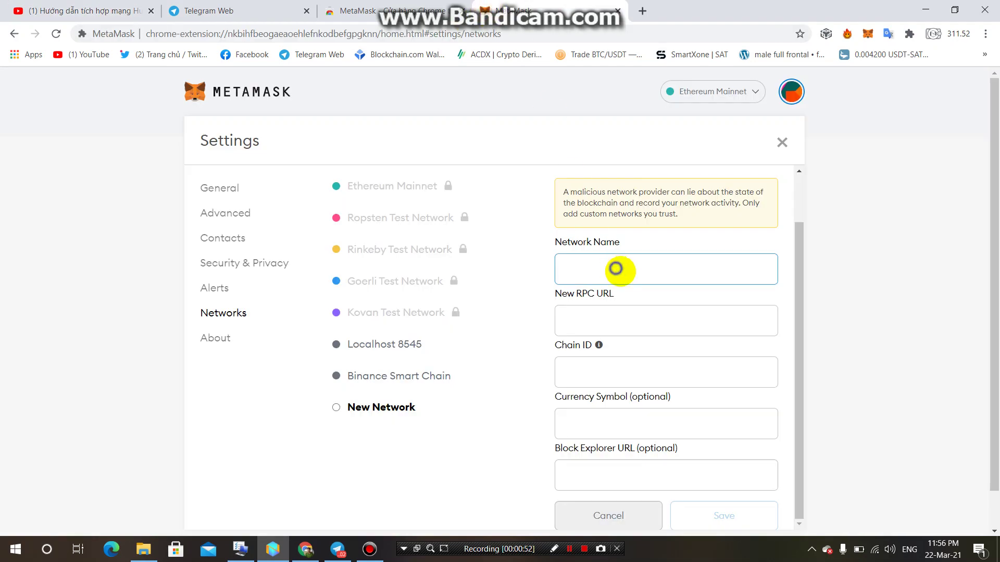
right_click(633, 268)
click(651, 368)
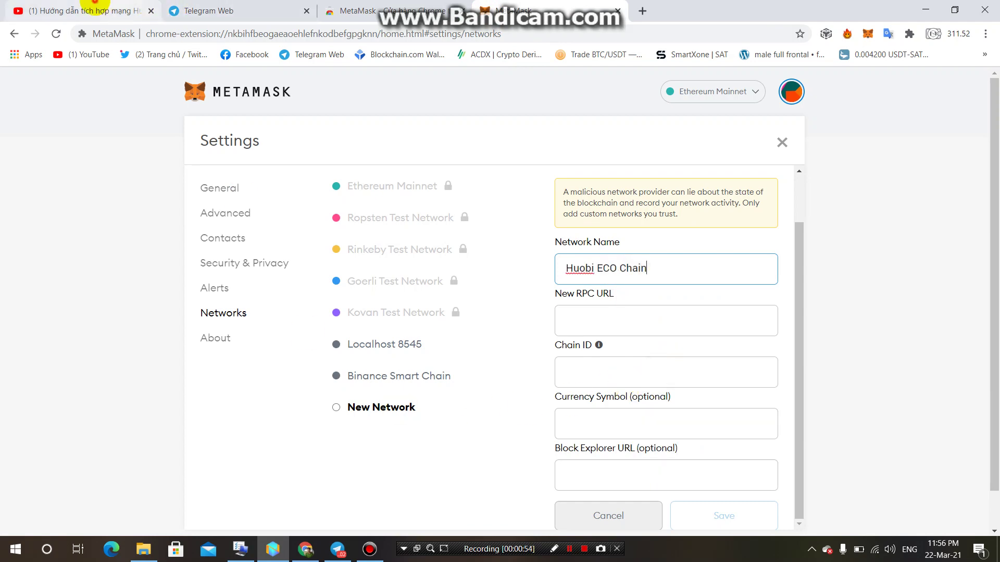
click(96, 10)
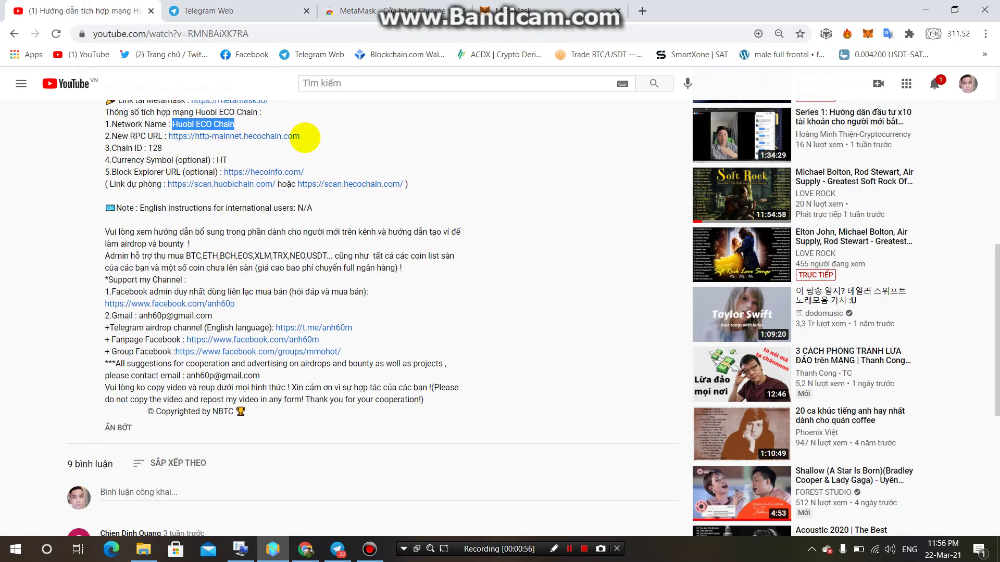
drag(302, 137, 176, 138)
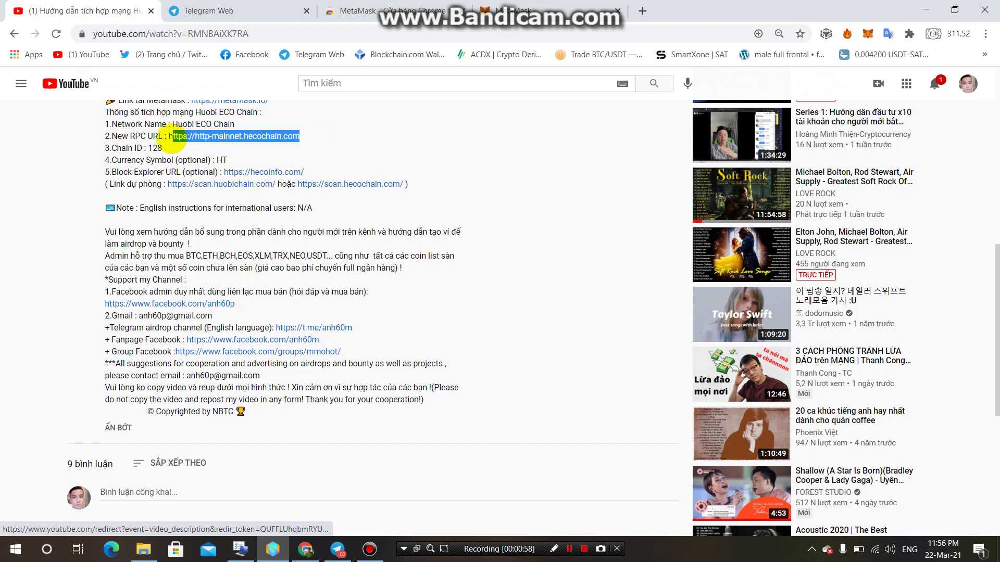
right_click(201, 136)
click(237, 236)
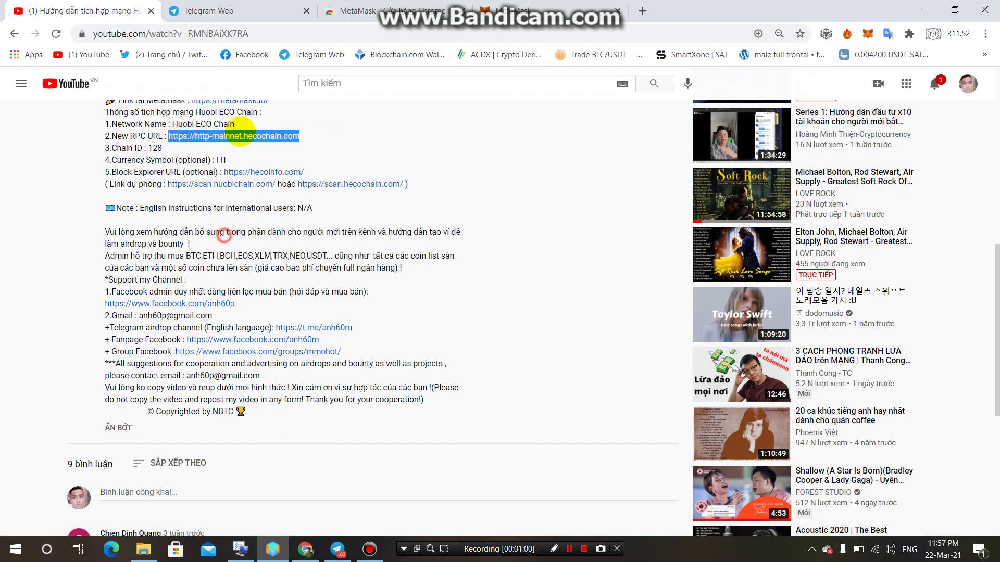
Step: Return to the MetaMask network form and try to paste the copied address as the new RPC URL
click(510, 8)
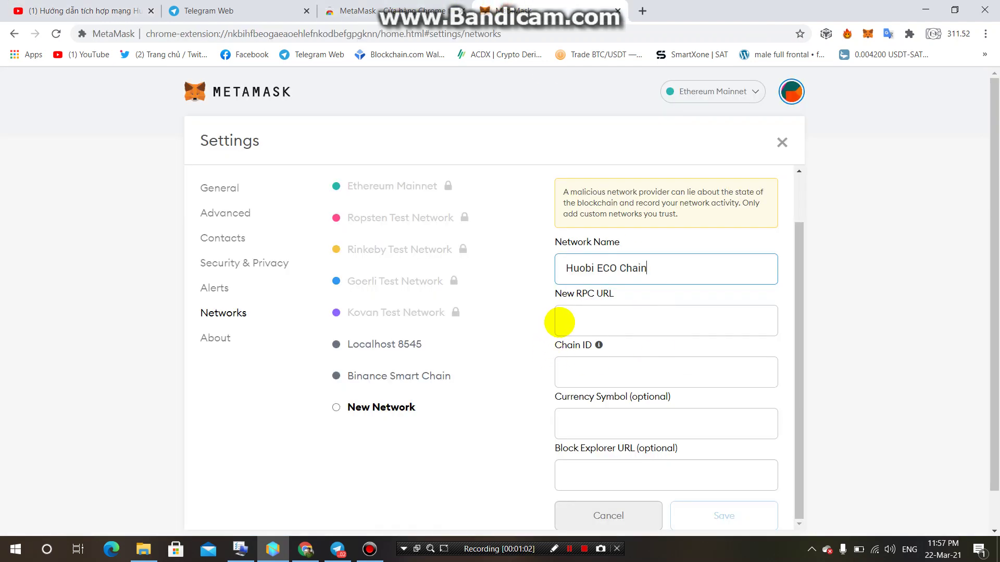
right_click(559, 322)
click(589, 314)
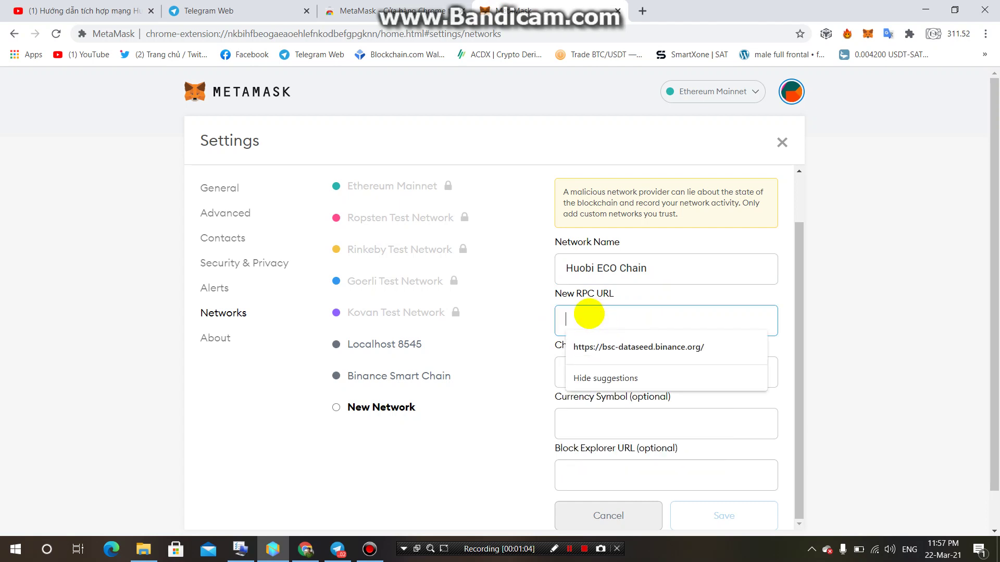
right_click(589, 314)
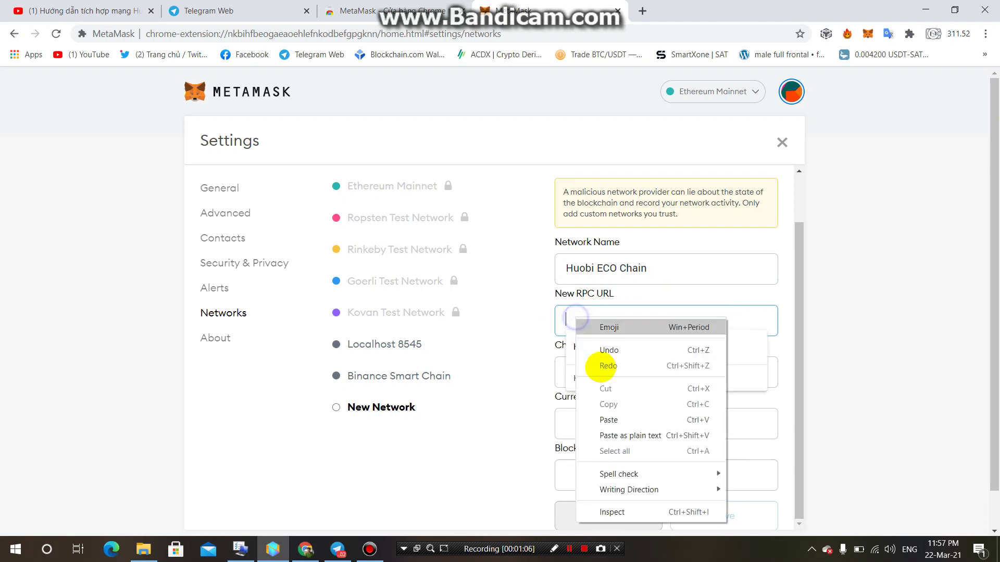
click(674, 417)
Step: View the saved settings of the Binance Smart Chain and Localhost 8545 networks
click(495, 387)
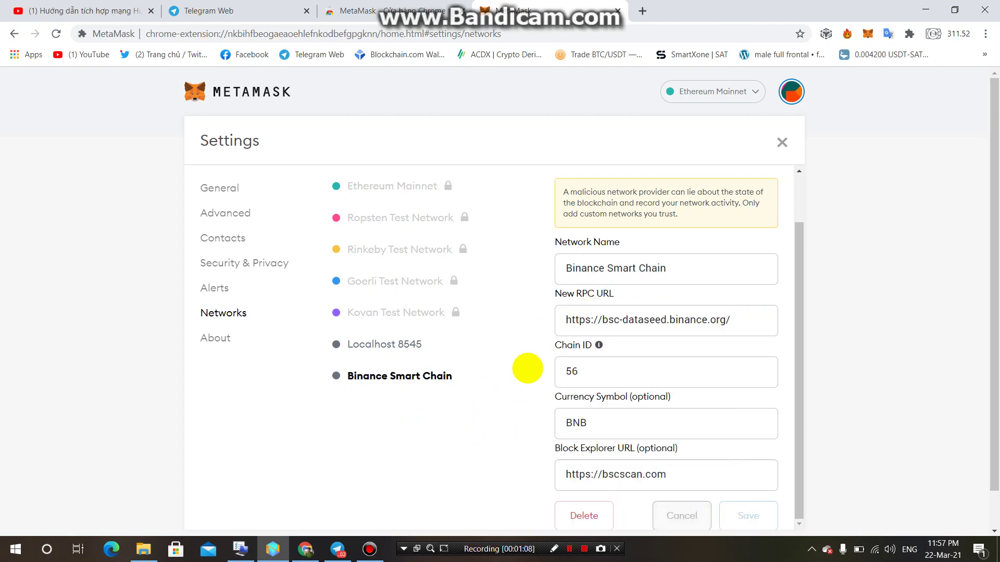
scroll(527, 368, down, 1)
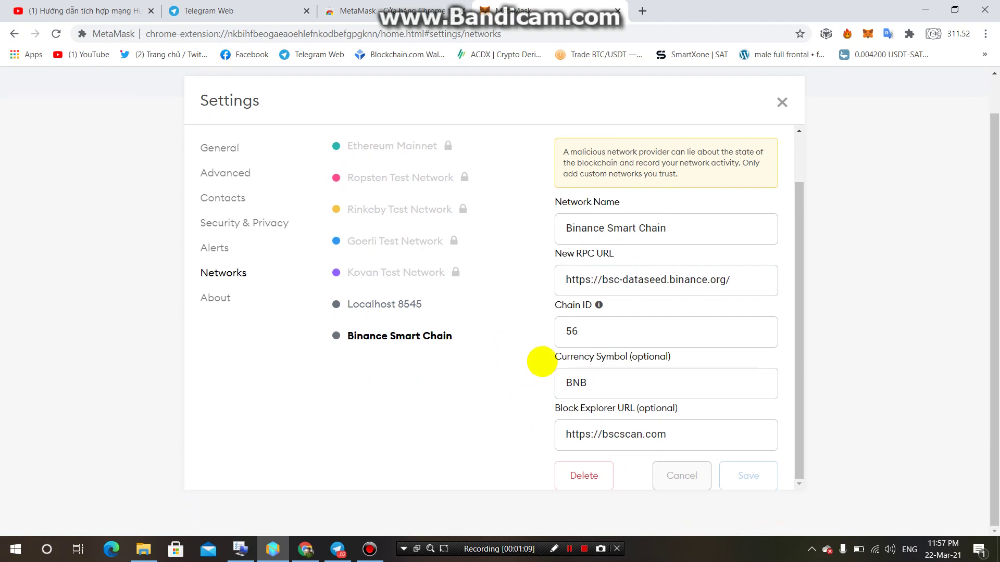
click(375, 302)
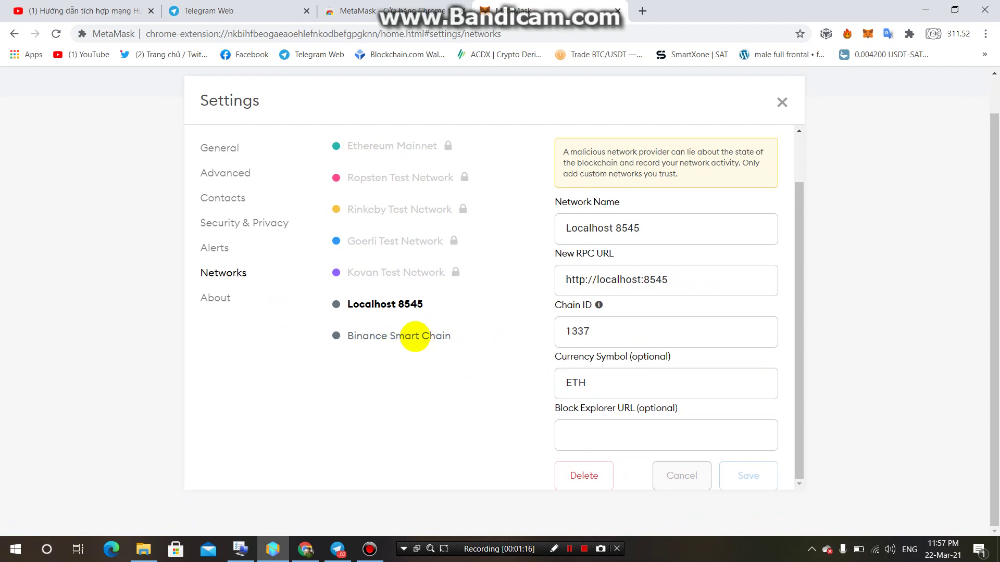
scroll(406, 336, up, 1)
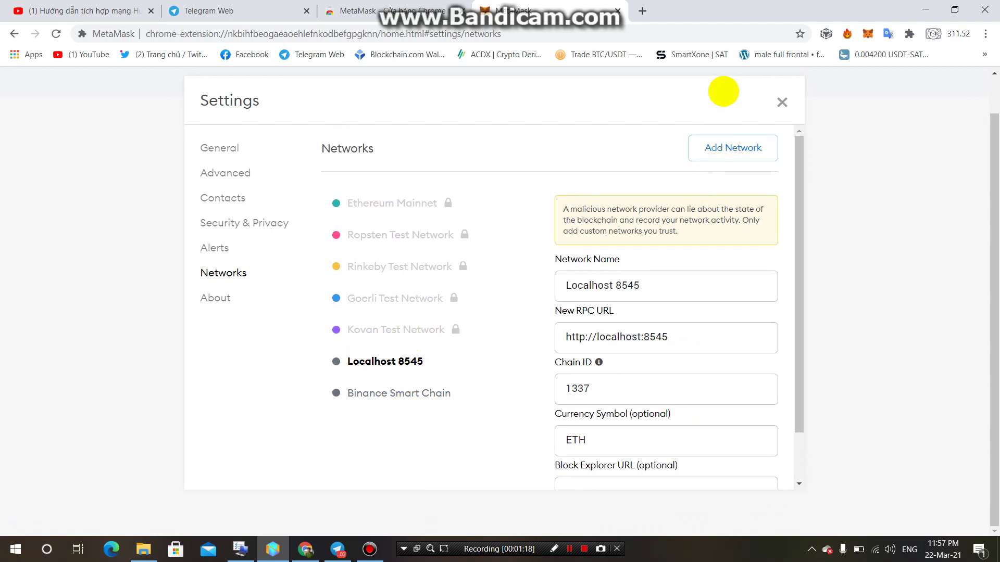
scroll(581, 190, up, 1)
click(734, 91)
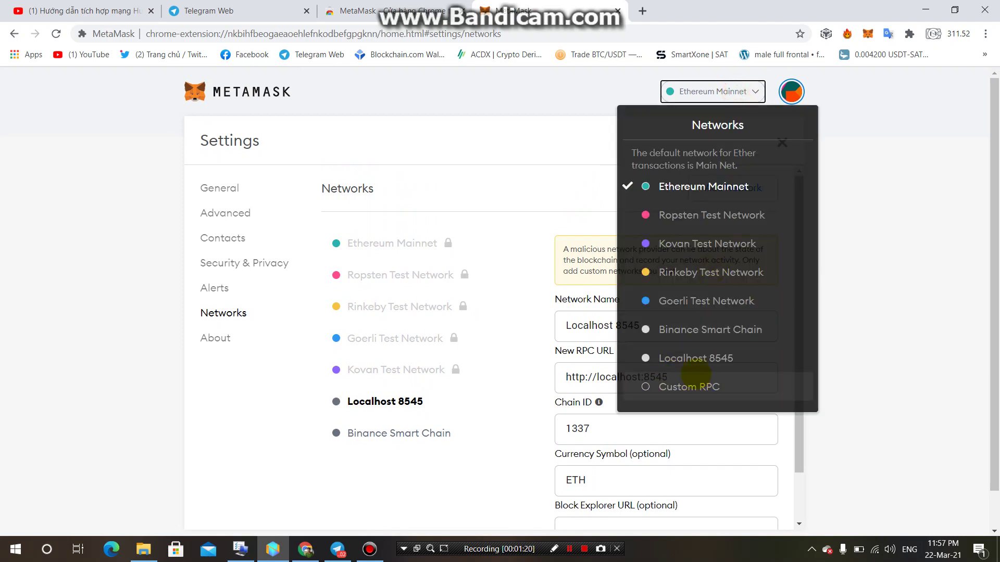
click(674, 388)
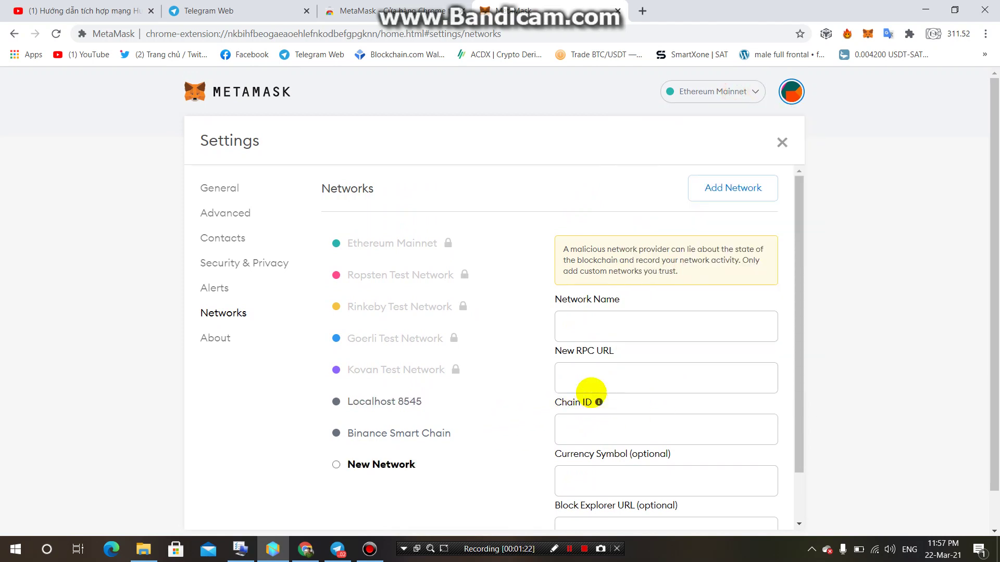
right_click(590, 382)
click(629, 278)
click(616, 327)
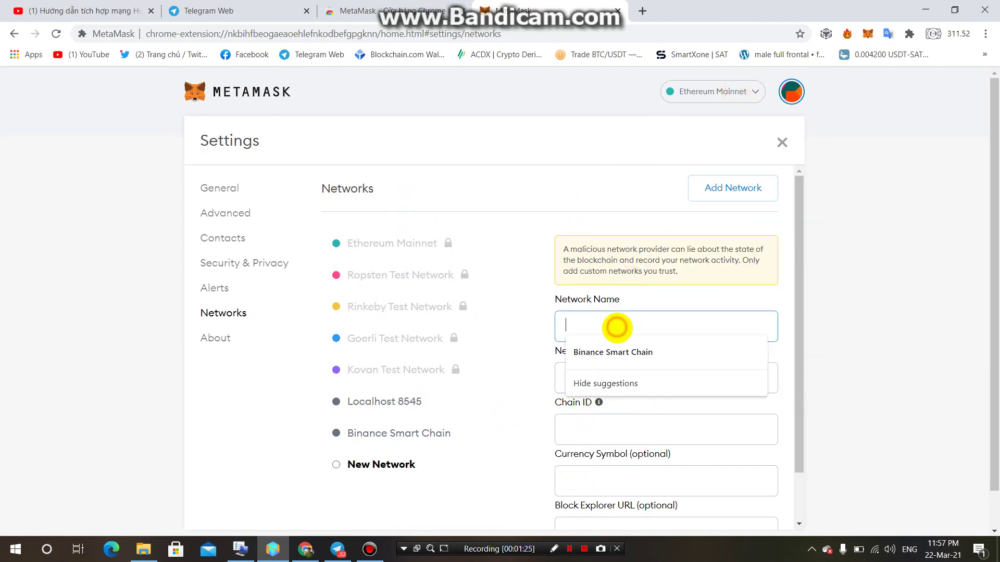
click(611, 350)
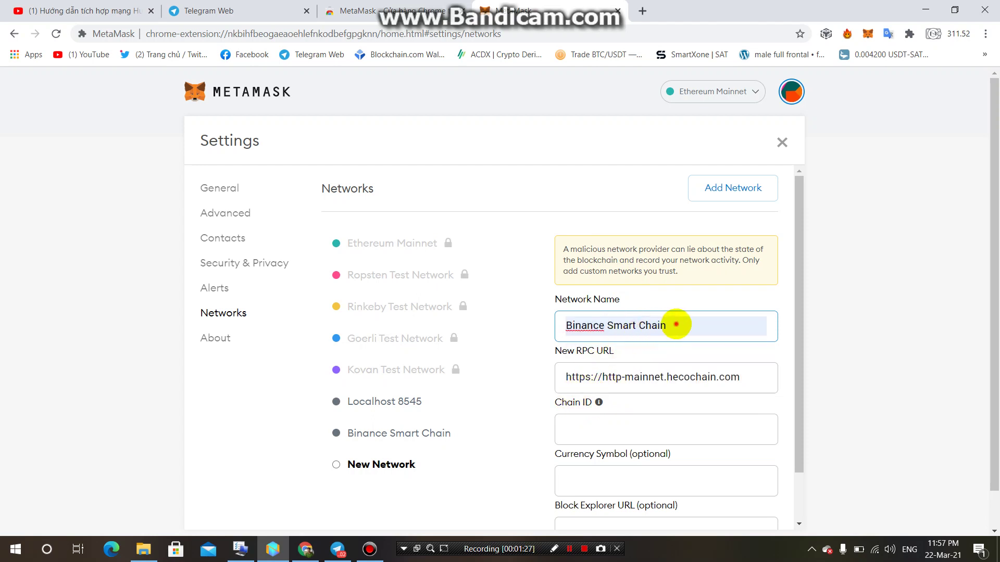
drag(677, 323, 470, 324)
key(BackSpace)
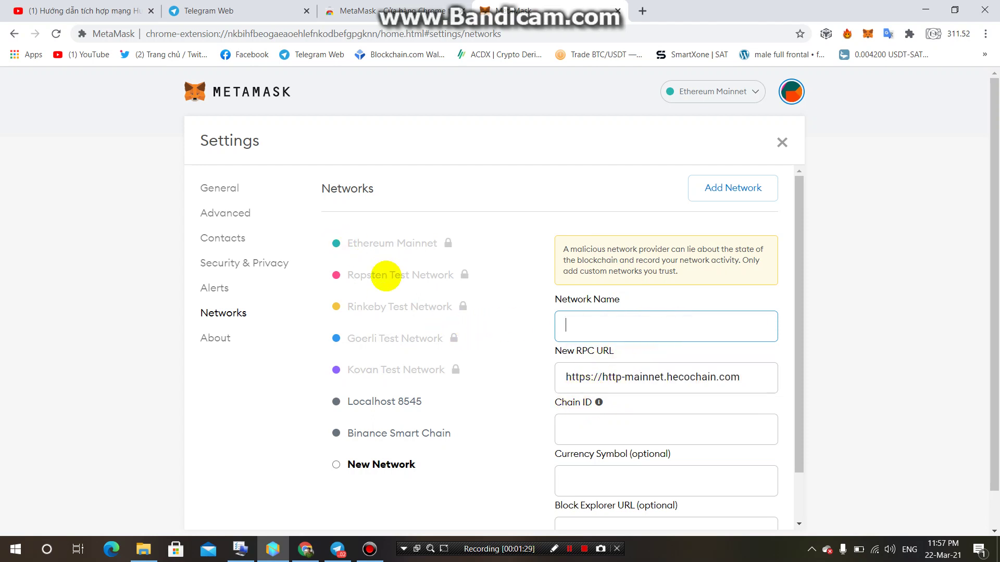
Step: Copy "Huobi ECO Chain" from the YouTube video description and paste it into the empty network name field in MetaMask
click(79, 12)
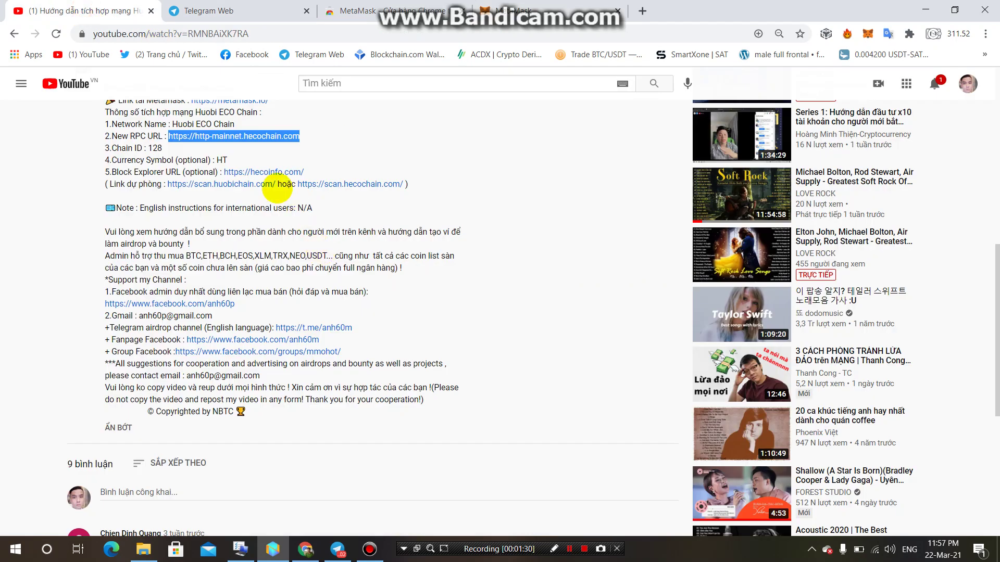
drag(173, 125, 232, 124)
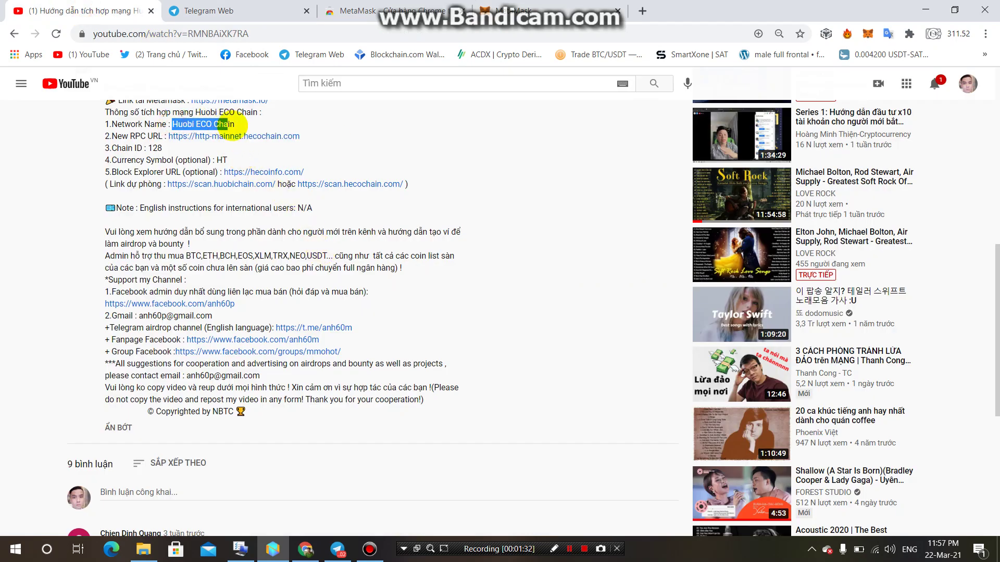
right_click(229, 127)
click(249, 135)
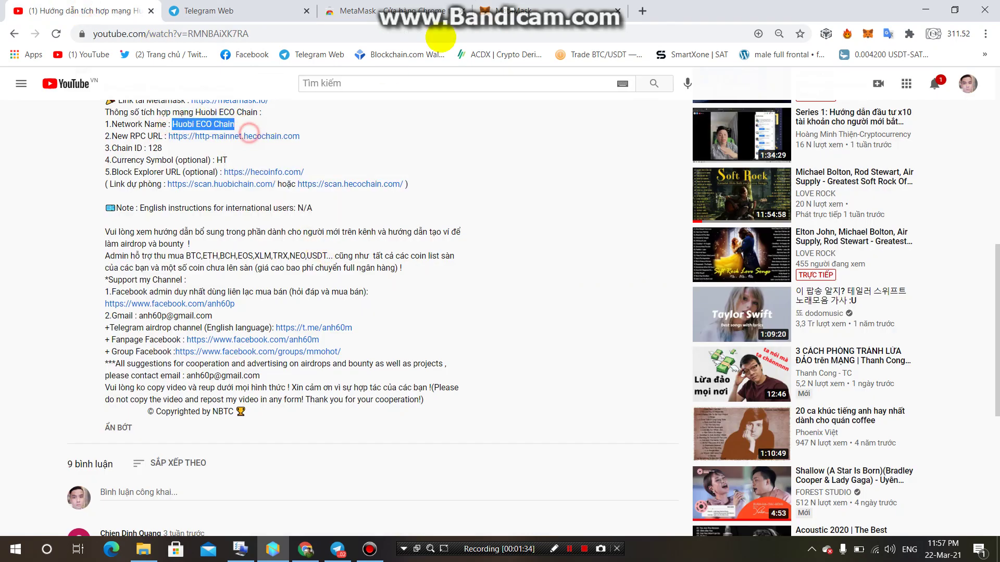
click(513, 10)
right_click(595, 326)
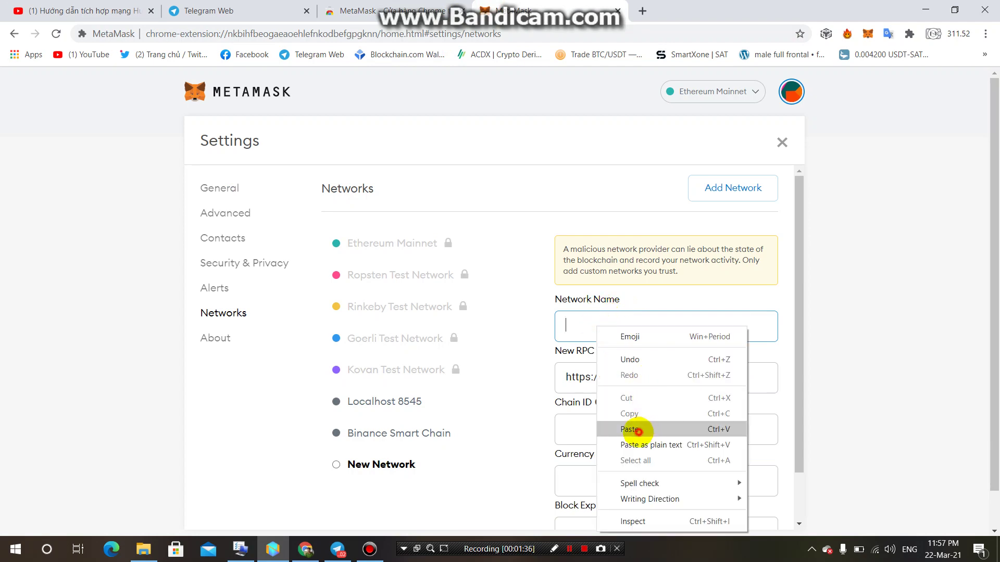
click(631, 431)
Step: Check the parameters in the YouTube video description and set the chain ID to 128 and the currency symbol to HT in MetaMask
scroll(572, 401, down, 2)
click(585, 383)
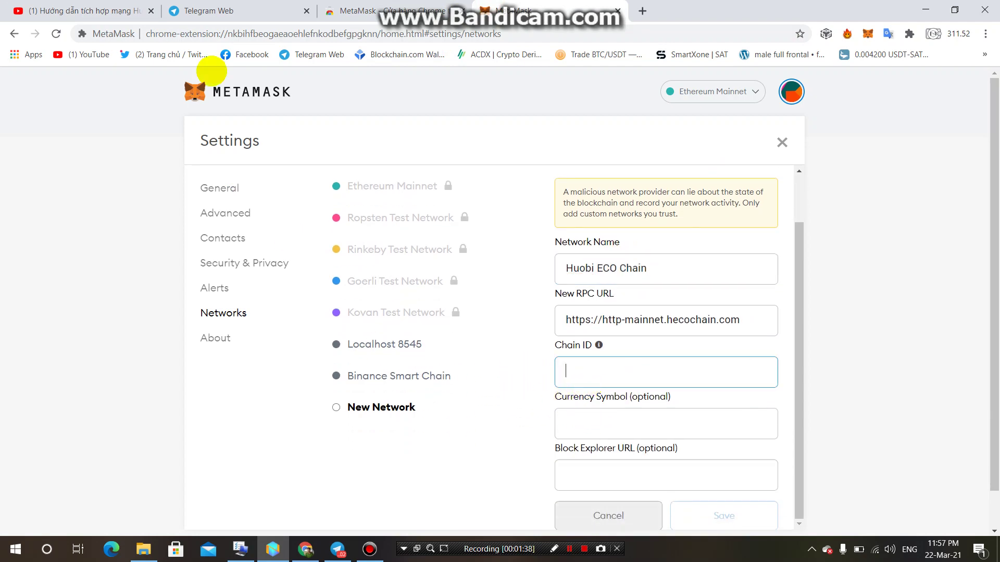
click(79, 8)
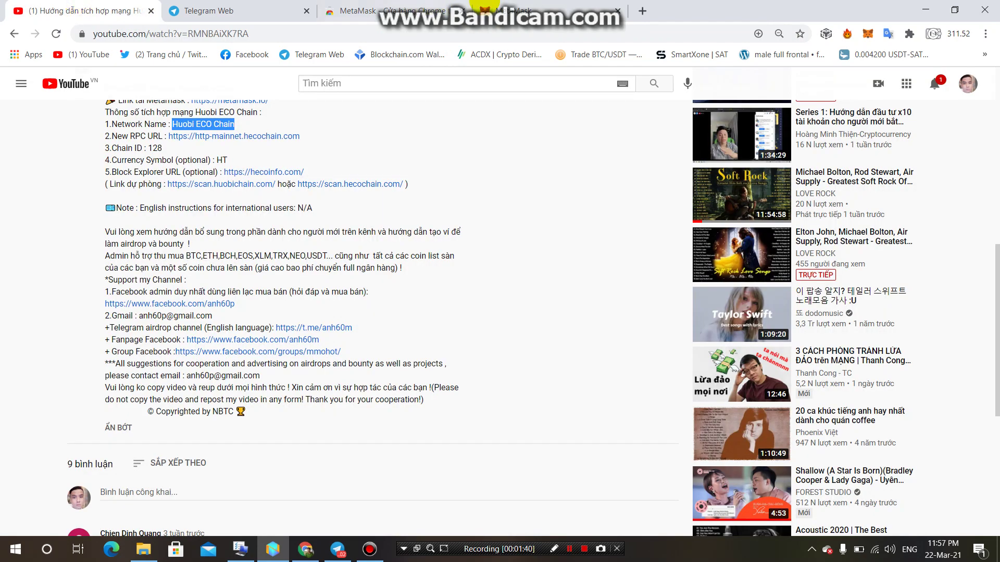
click(484, 8)
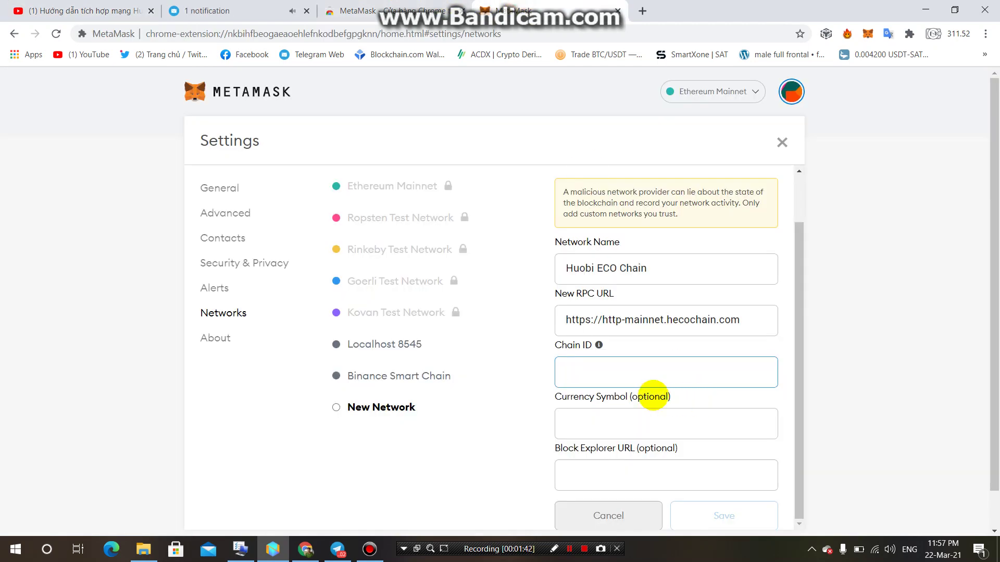
click(610, 433)
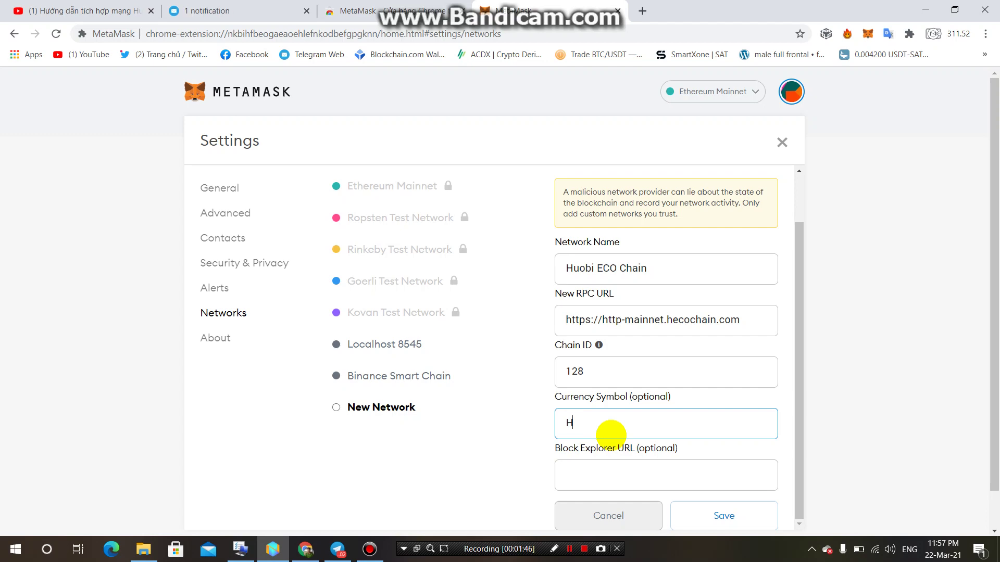
text(HT)
click(584, 482)
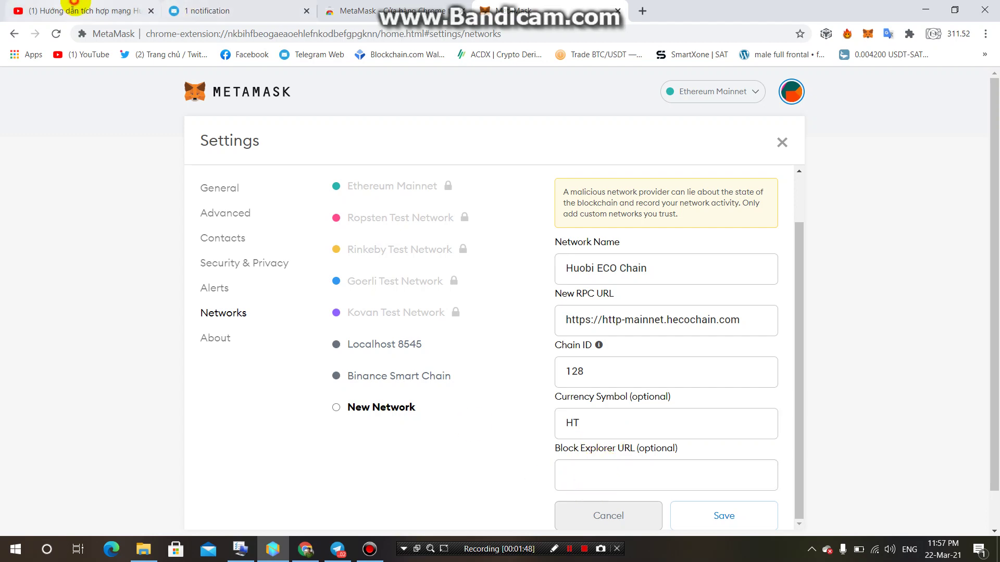
click(89, 8)
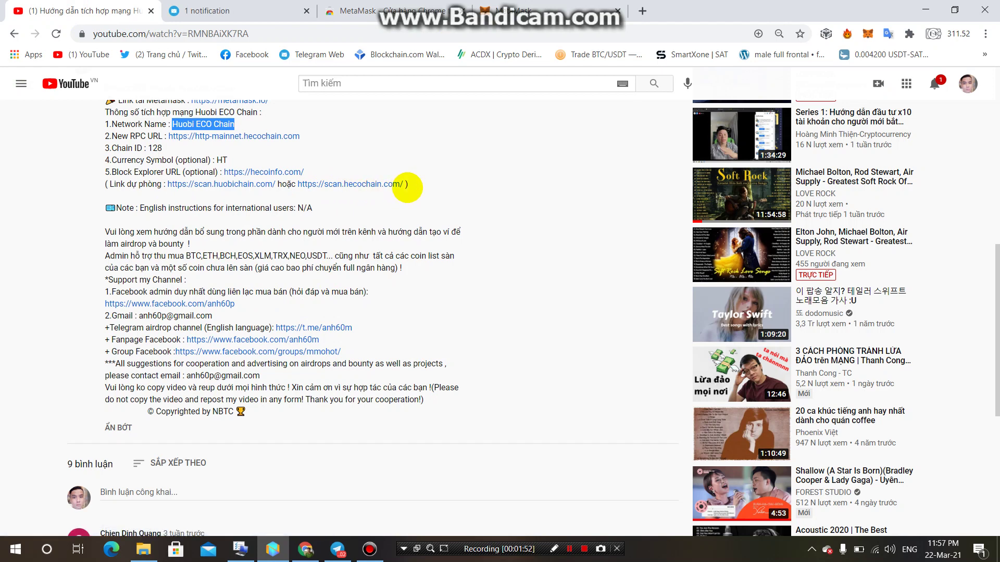
drag(403, 185, 297, 185)
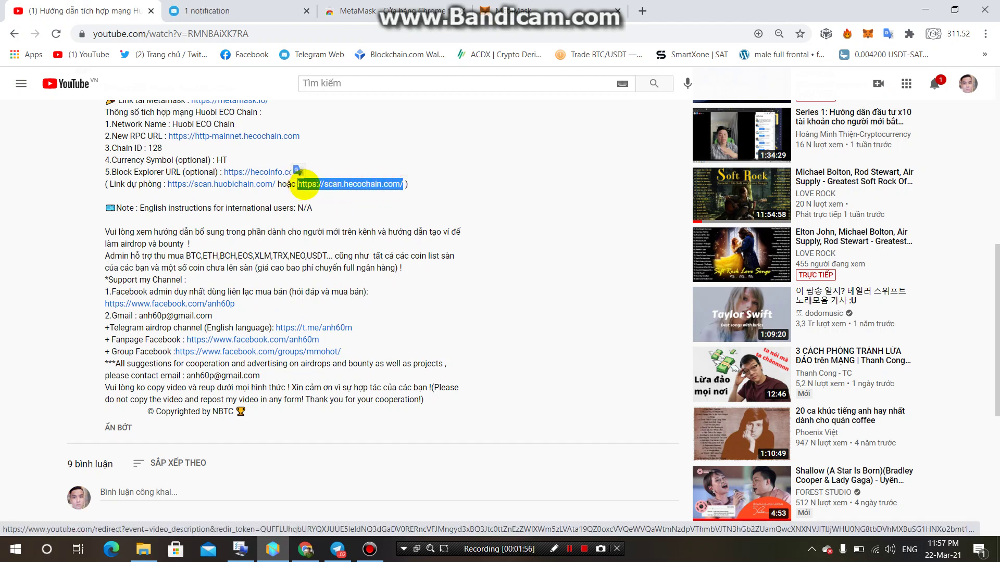
right_click(311, 186)
click(347, 284)
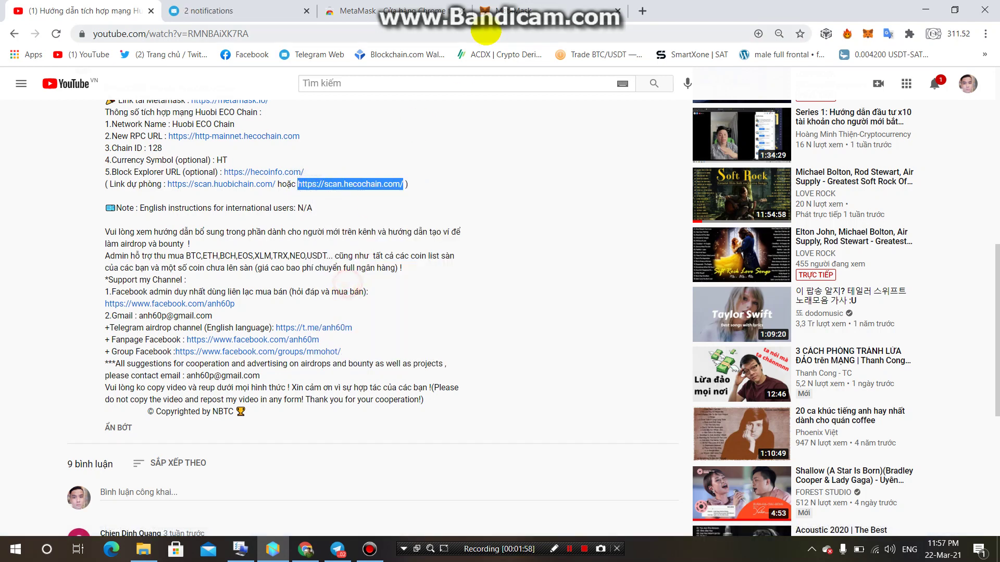
click(504, 10)
right_click(586, 477)
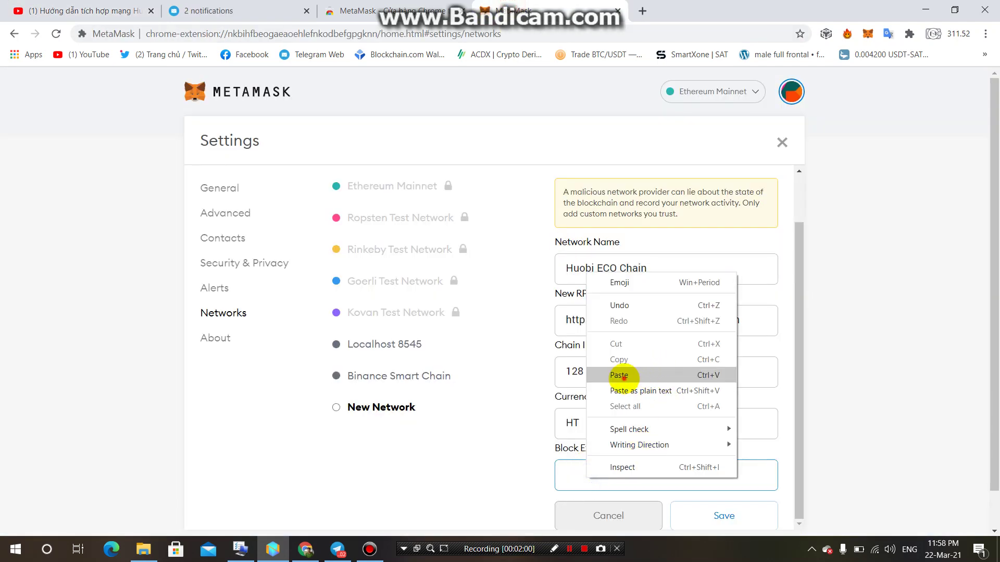
click(632, 374)
scroll(802, 417, down, 1)
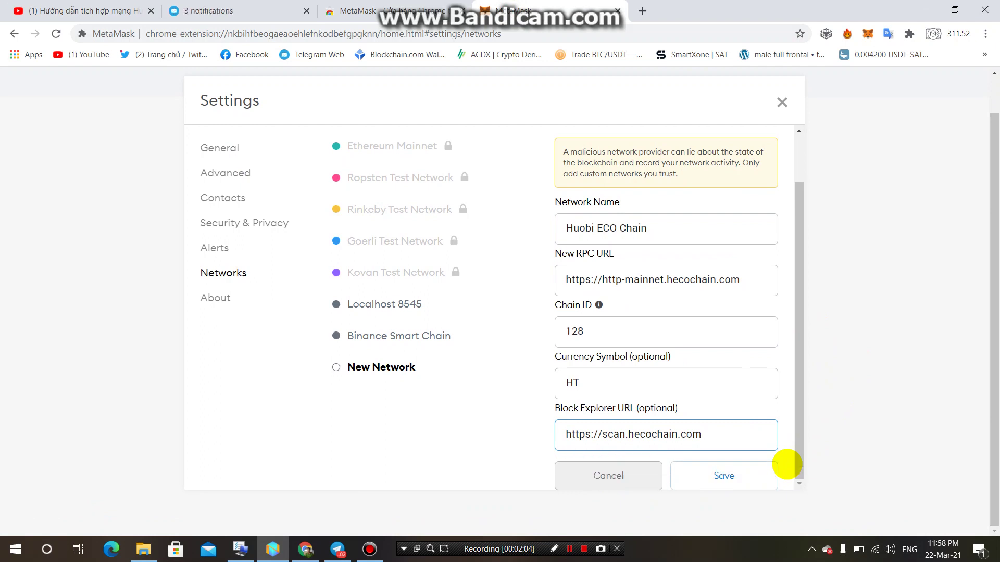
Step: Try a leading space before the block explorer URL and the RPC URL, deleting it again in each field
click(856, 383)
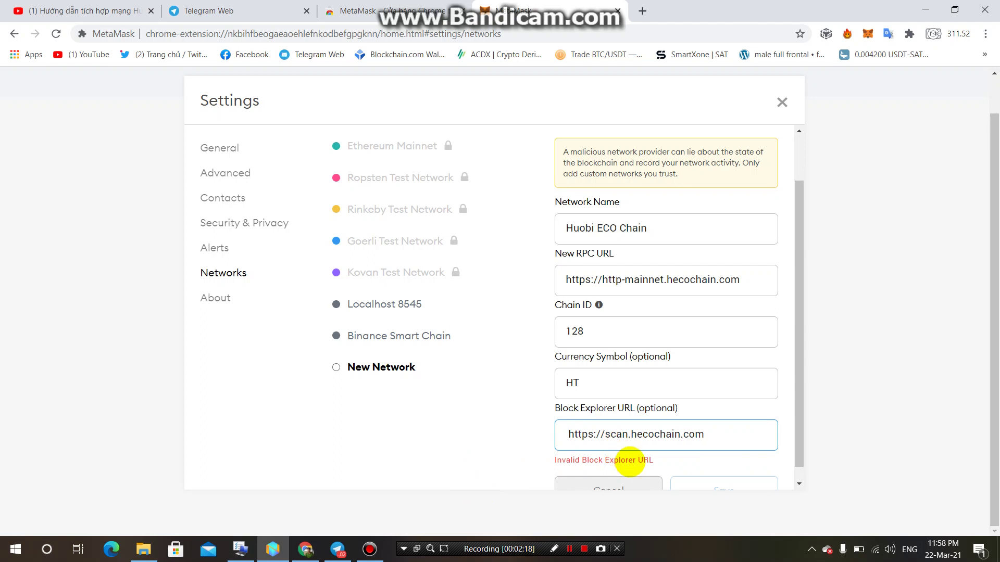
key(BackSpace)
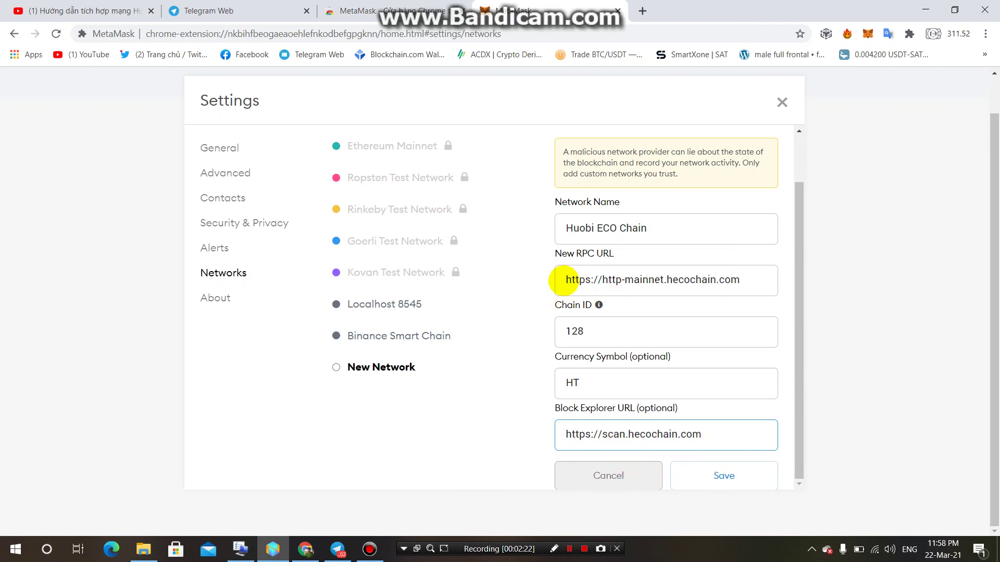
click(565, 280)
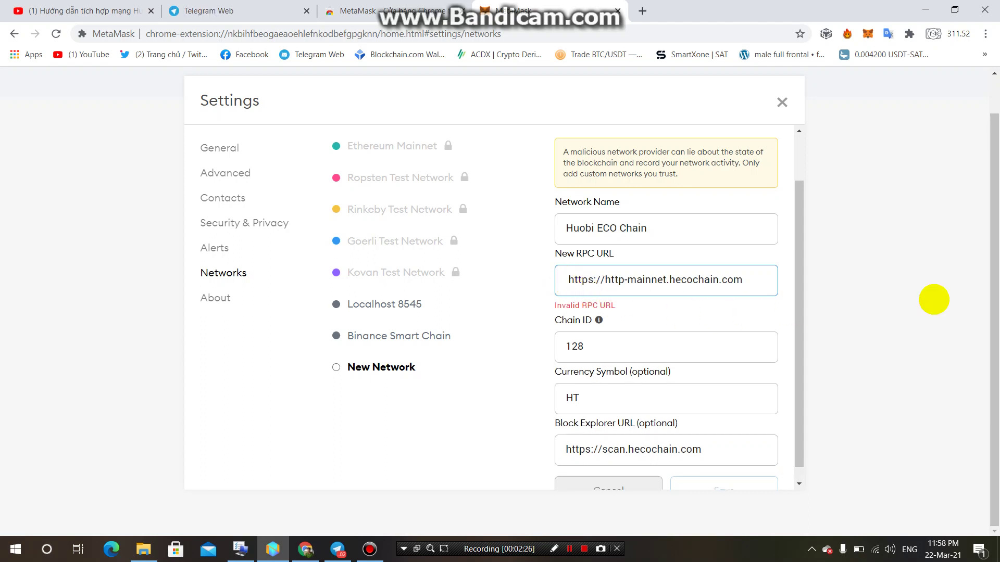
mouse_move(599, 319)
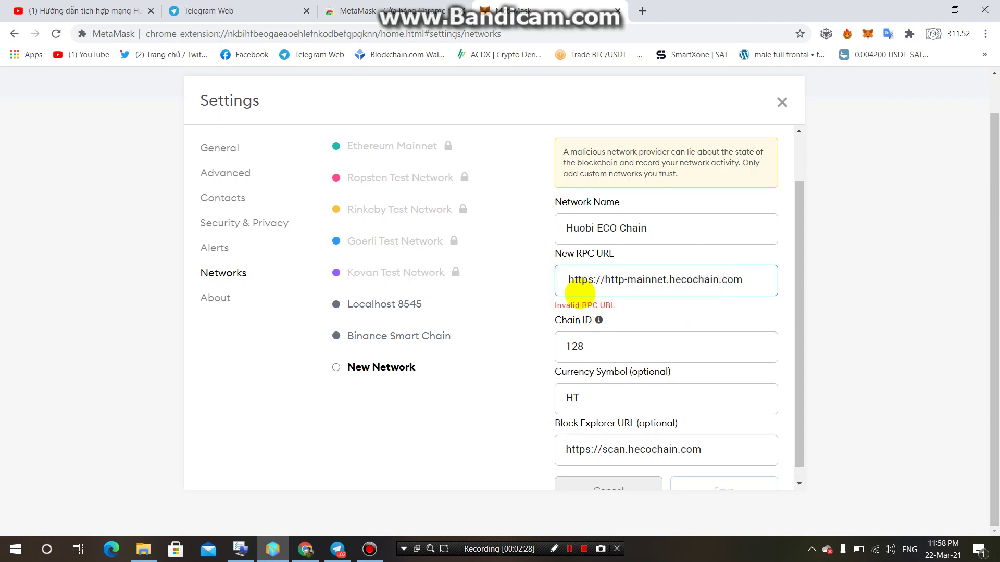
key(BackSpace)
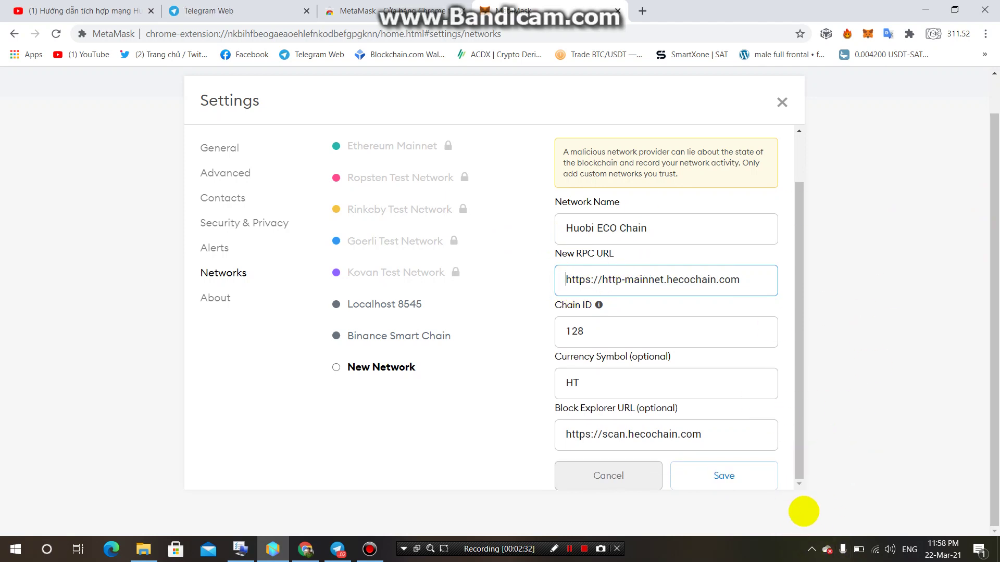
Step: Save the new custom network and select Huobi ECO Chain as the active network
click(724, 476)
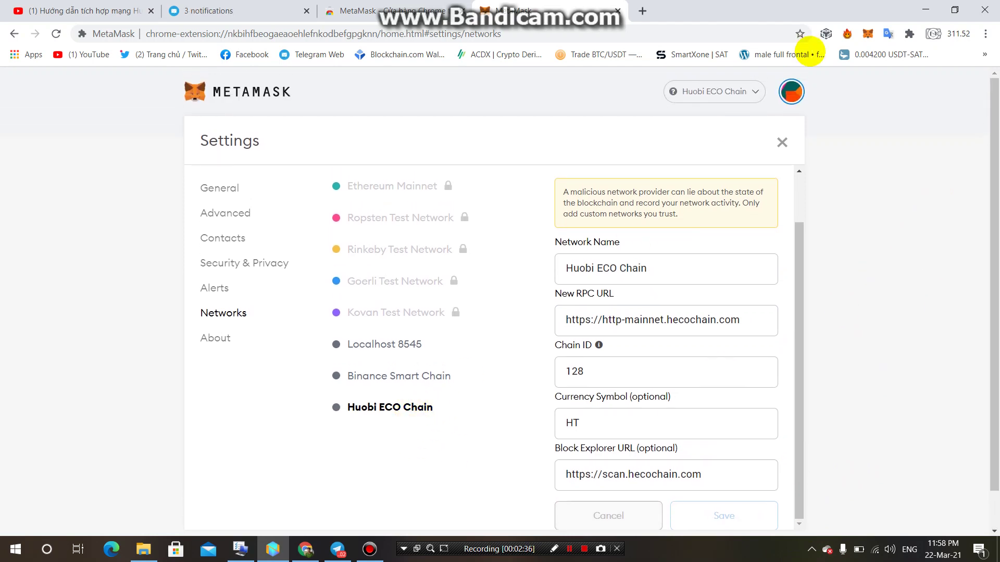
click(711, 91)
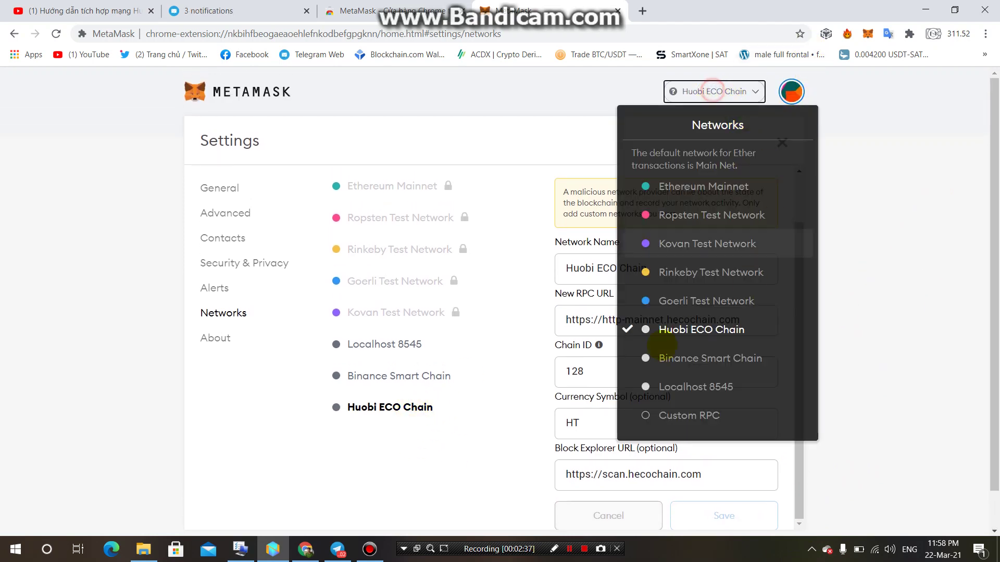
click(687, 329)
Step: Close the network settings and copy the Account 1 address from the wallet overview
click(782, 143)
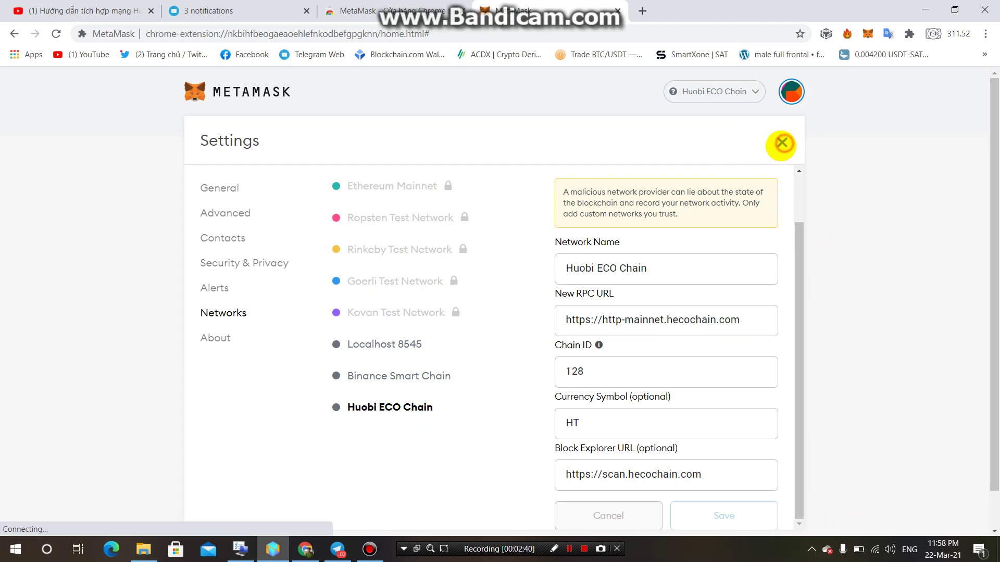
scroll(619, 269, down, 1)
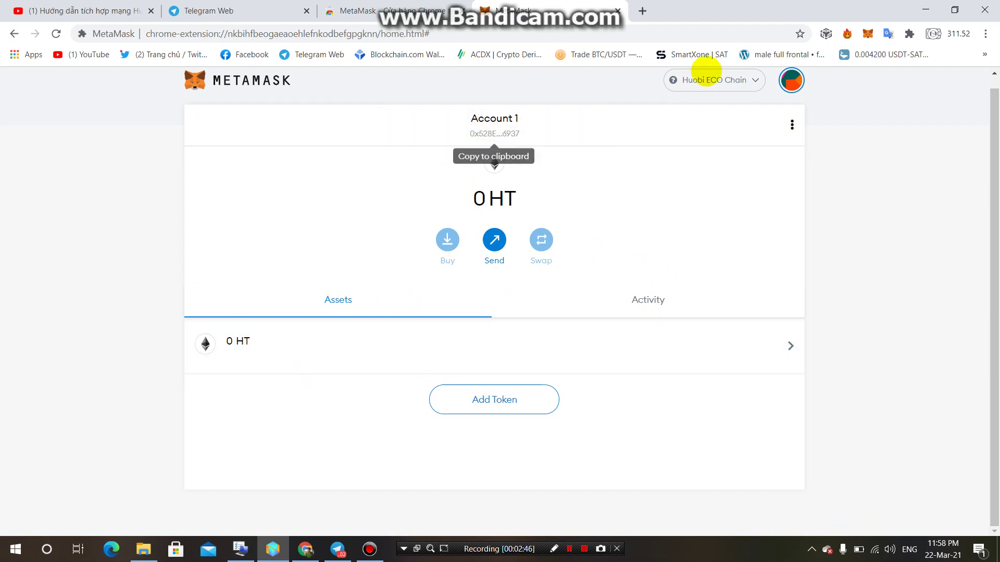
click(496, 130)
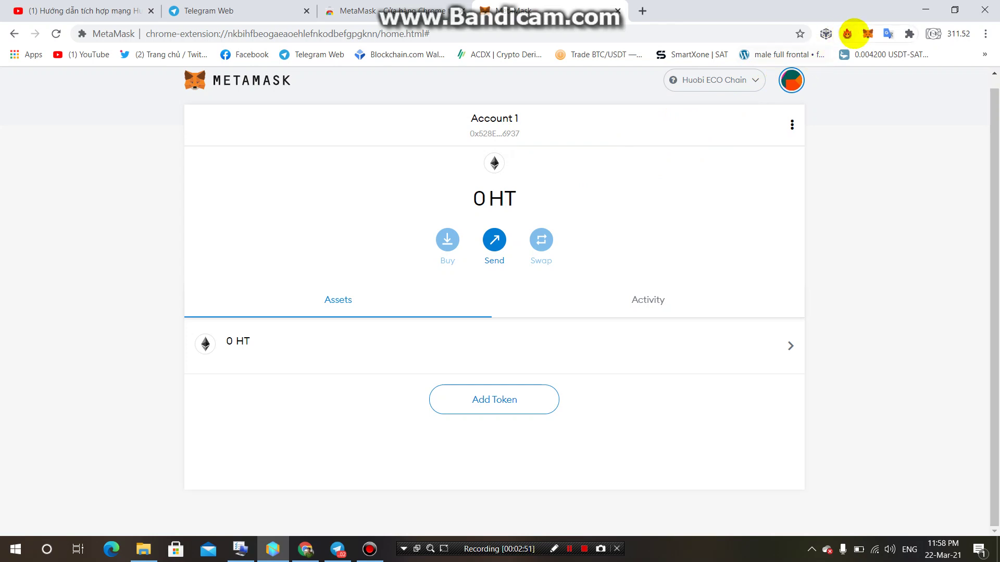
Step: Open the MetaMask extension popup and switch the active network to Binance Smart Chain, followed by Ethereum Mainnet
click(867, 33)
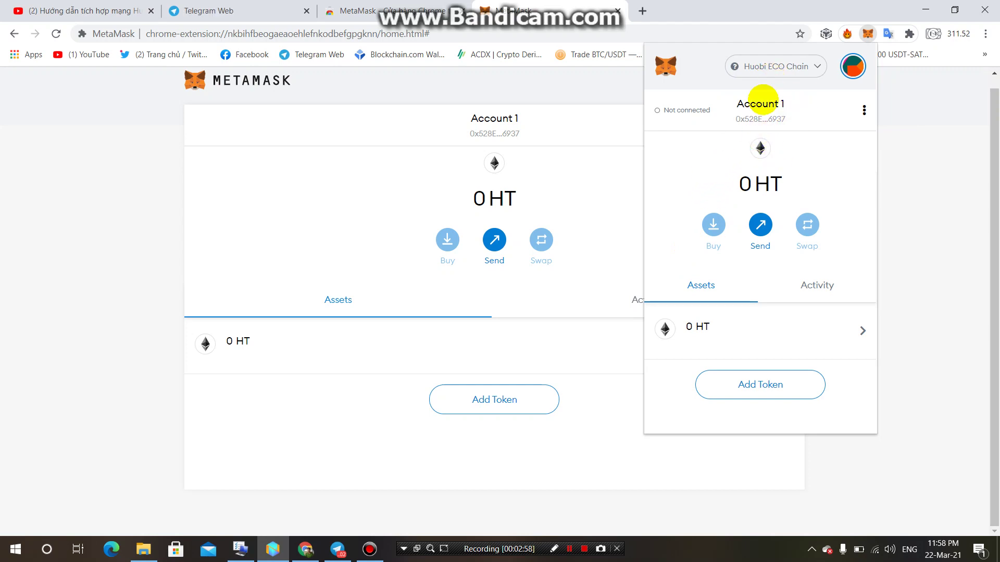
click(764, 67)
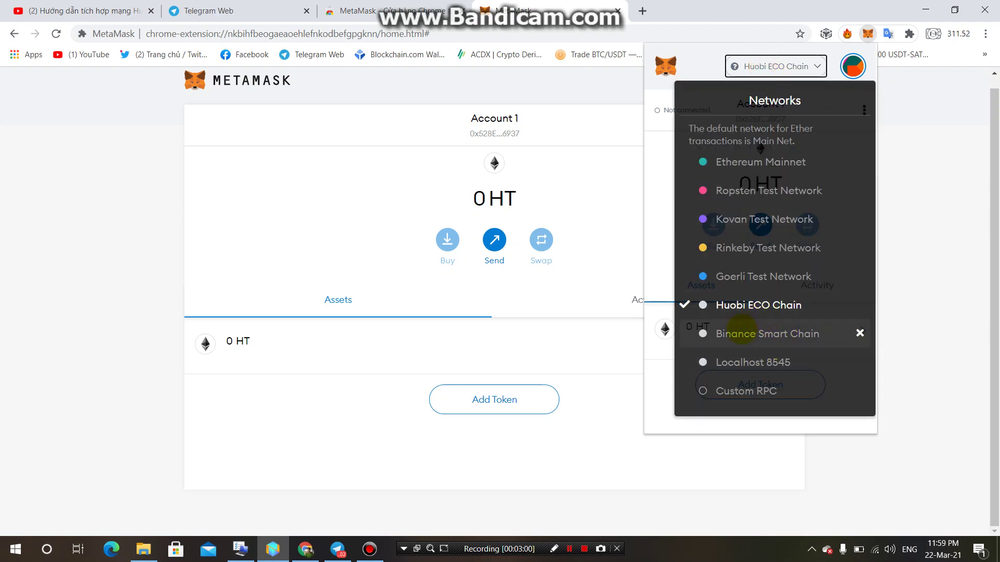
click(742, 332)
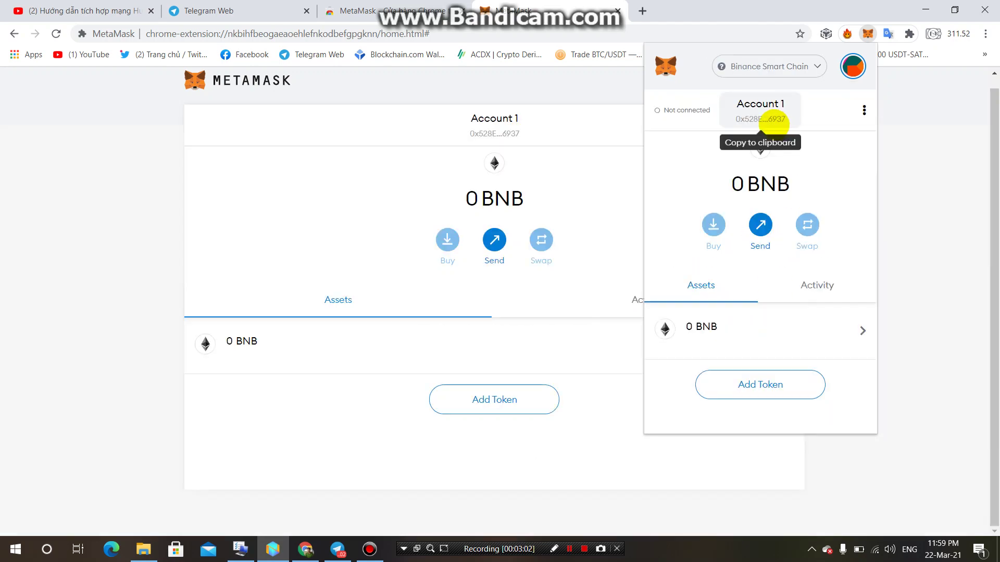
click(738, 77)
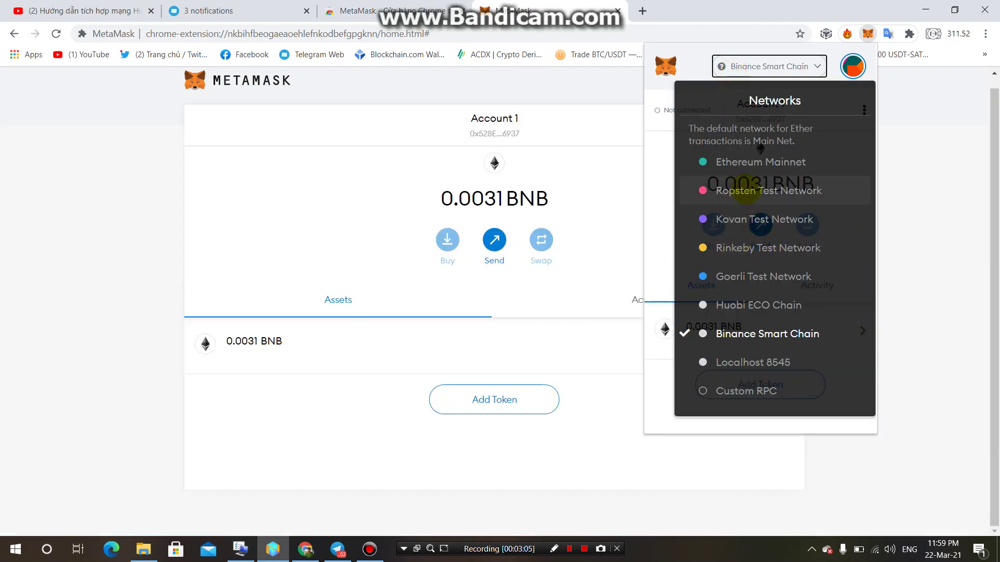
click(747, 159)
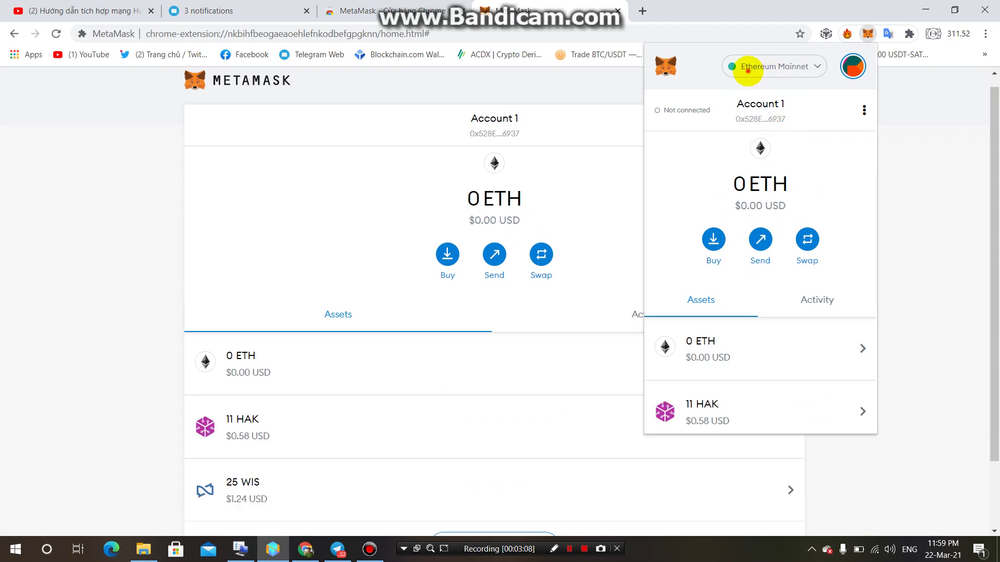
Step: Switch the active network to Huobi ECO Chain and back to Binance Smart Chain, and close the extension popup
click(802, 66)
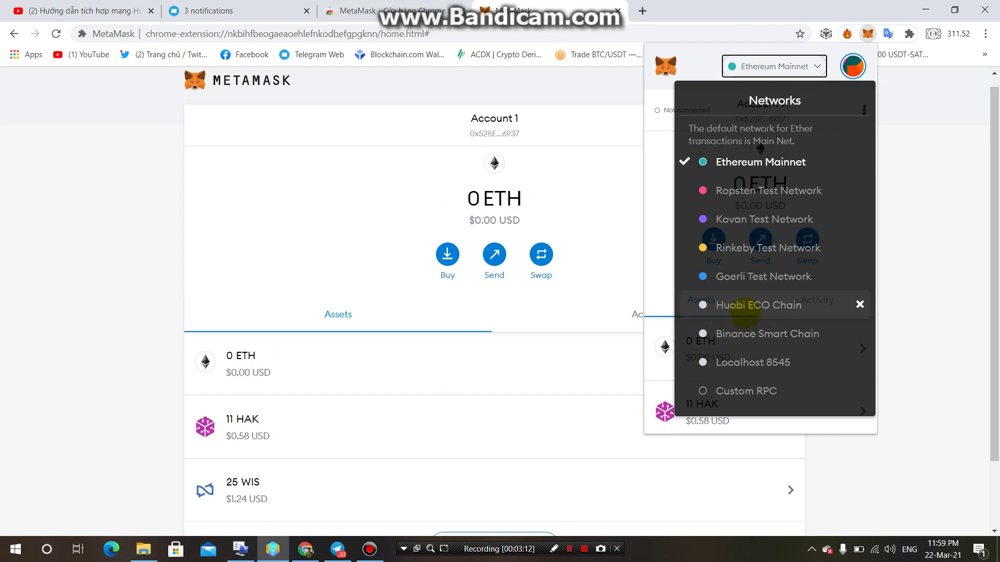
click(745, 306)
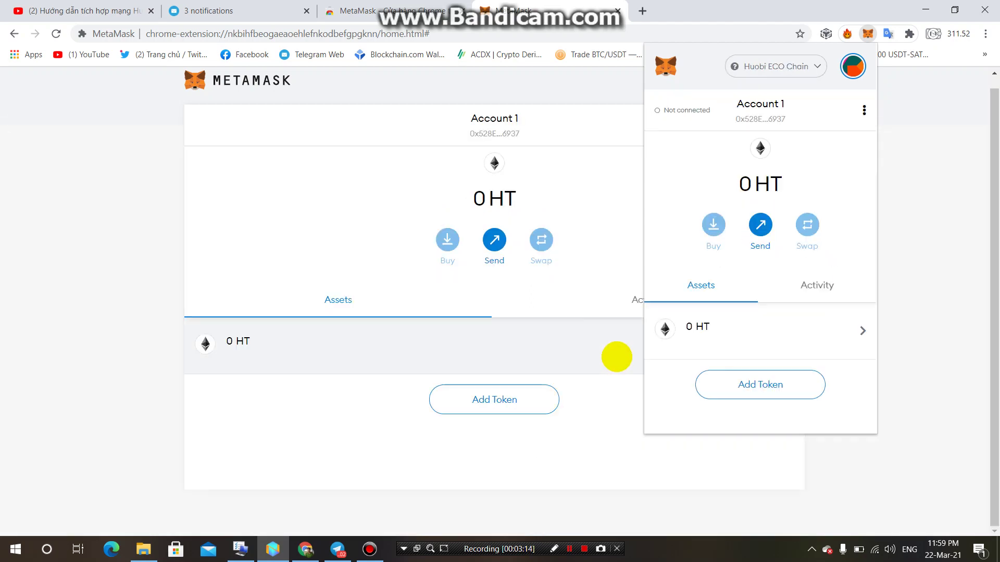
click(780, 62)
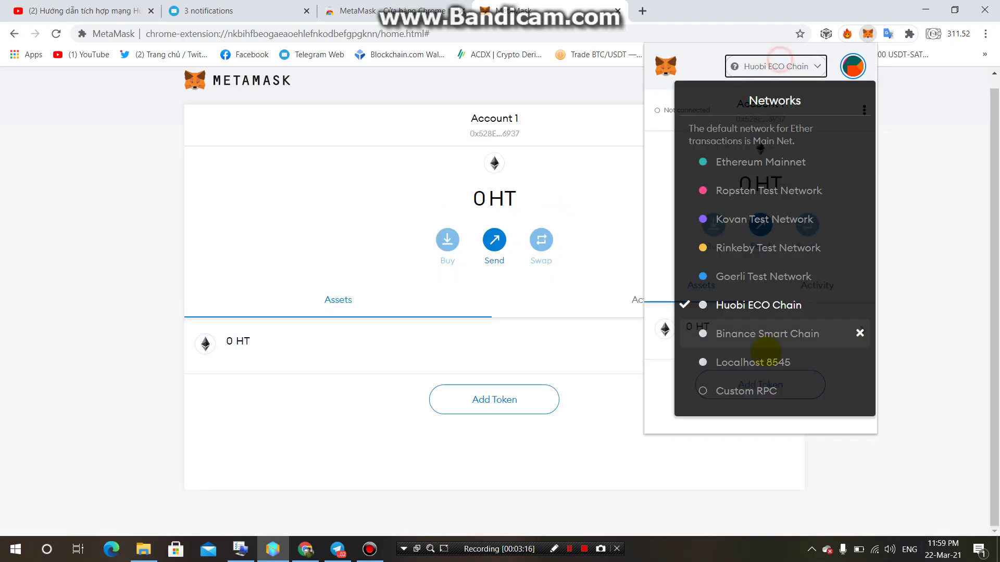
click(736, 335)
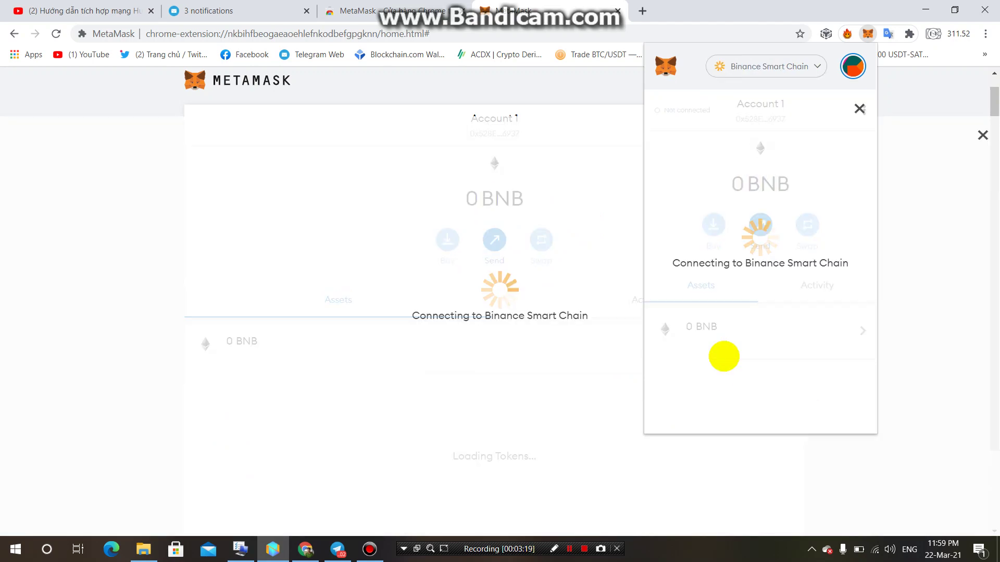
click(600, 165)
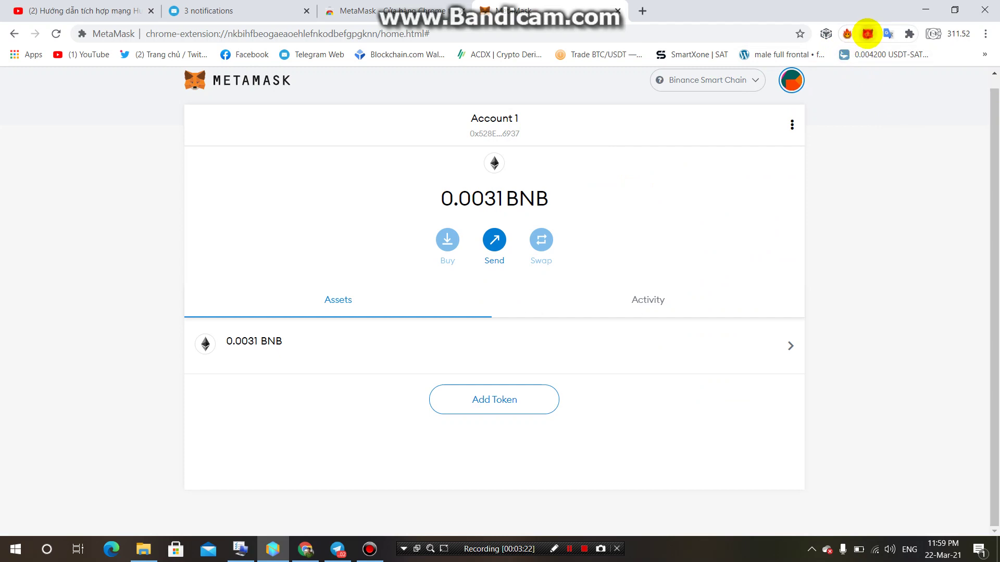
Step: Reopen the MetaMask extension popup and set the active network to Huobi ECO Chain
click(867, 33)
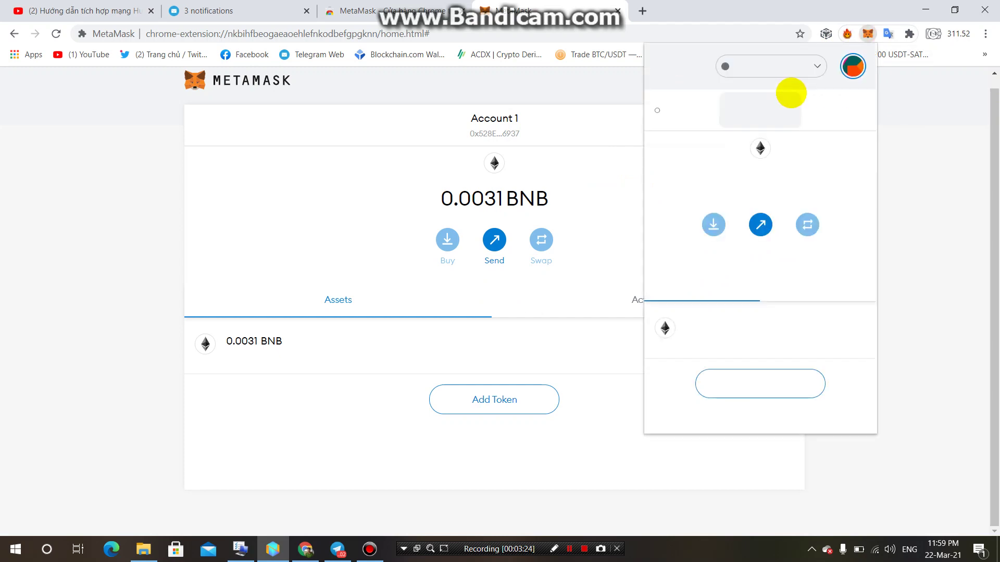
click(771, 66)
click(758, 305)
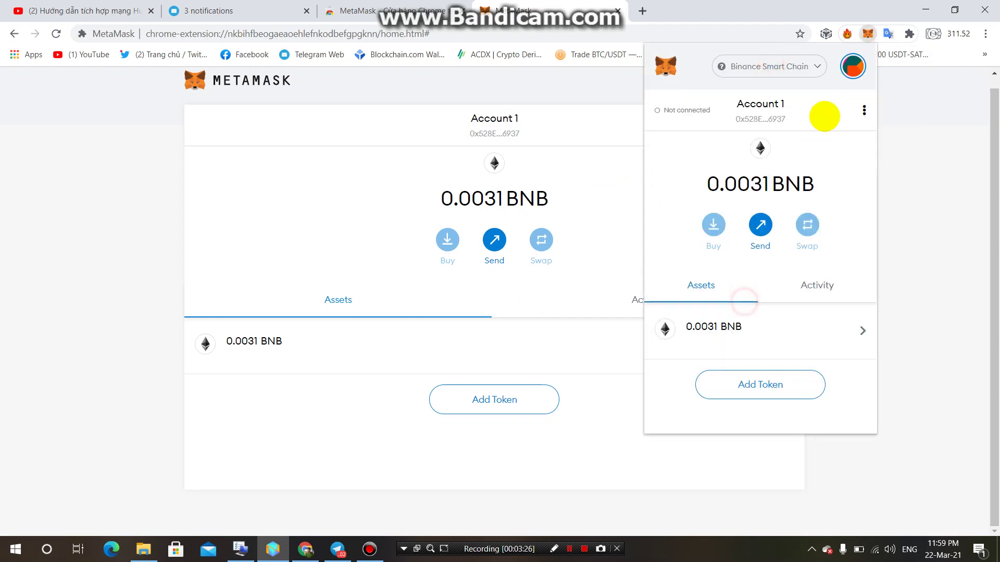
Step: View Account 1 in the HecoScan block explorer, close that page and return to the MetaMask listing in the Chrome Web Store
click(863, 111)
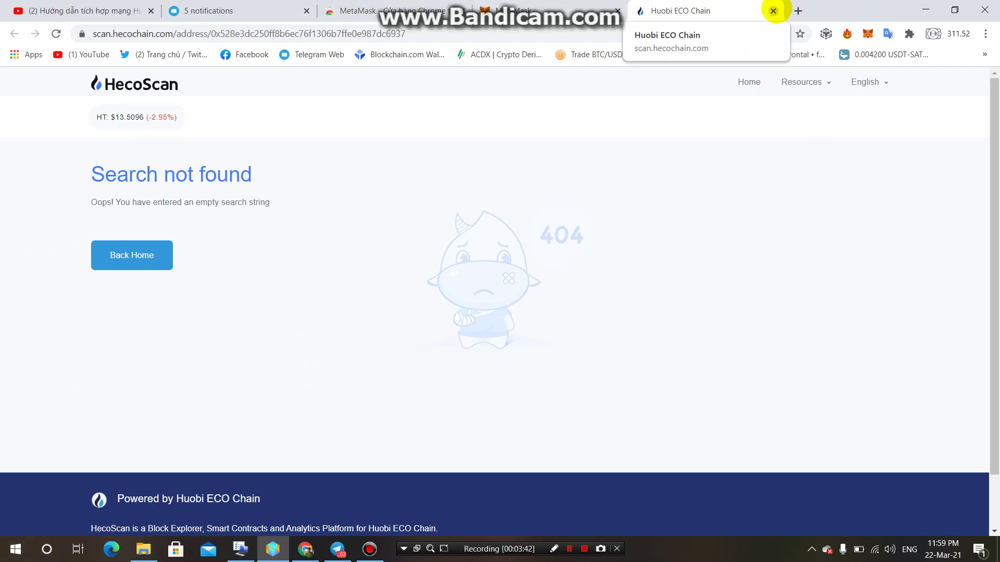
click(773, 11)
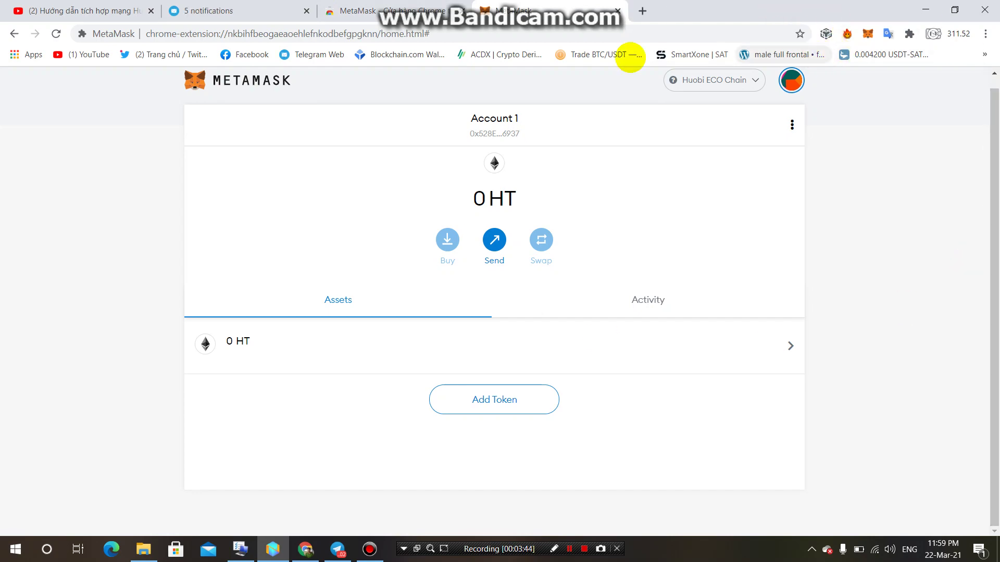
click(328, 11)
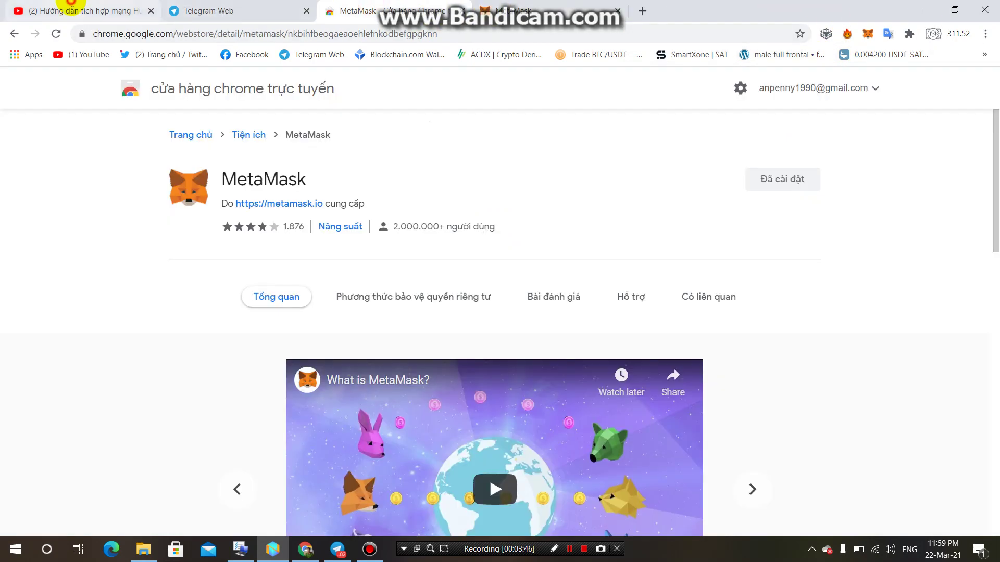
Step: Review the Heco network parameters in the YouTube description, return to the MetaMask wallet page and open a blank browser tab
click(89, 10)
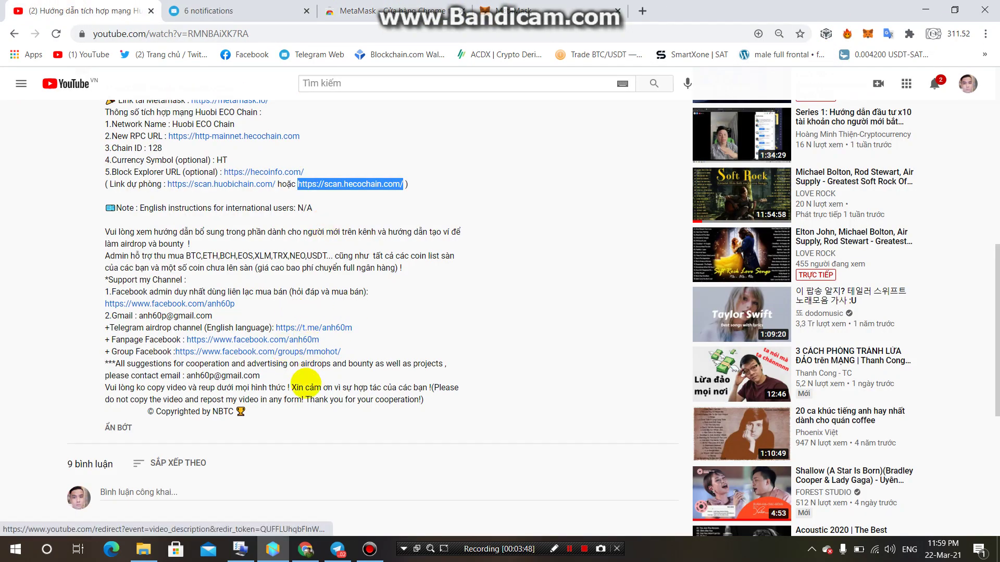
scroll(304, 337, down, 2)
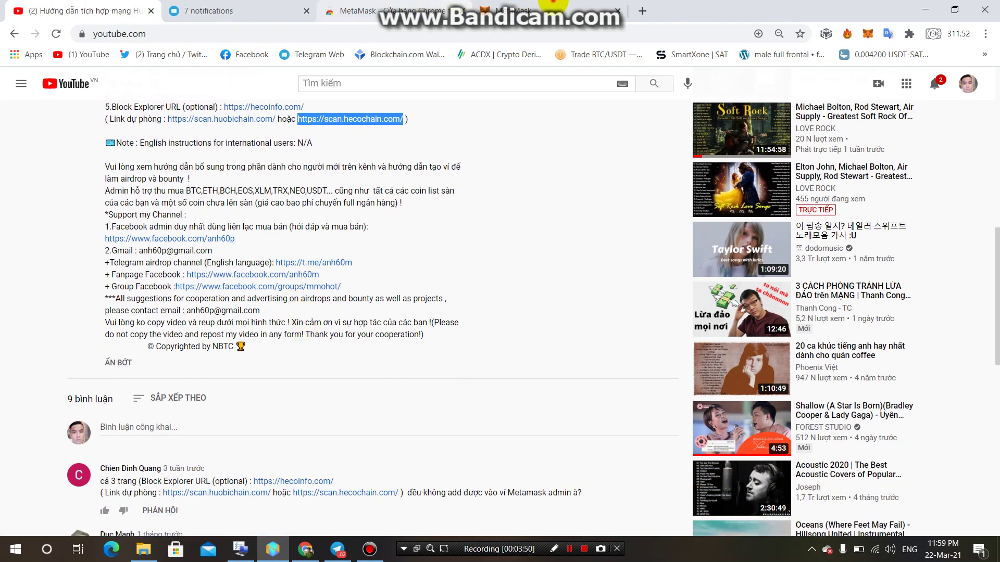
click(552, 9)
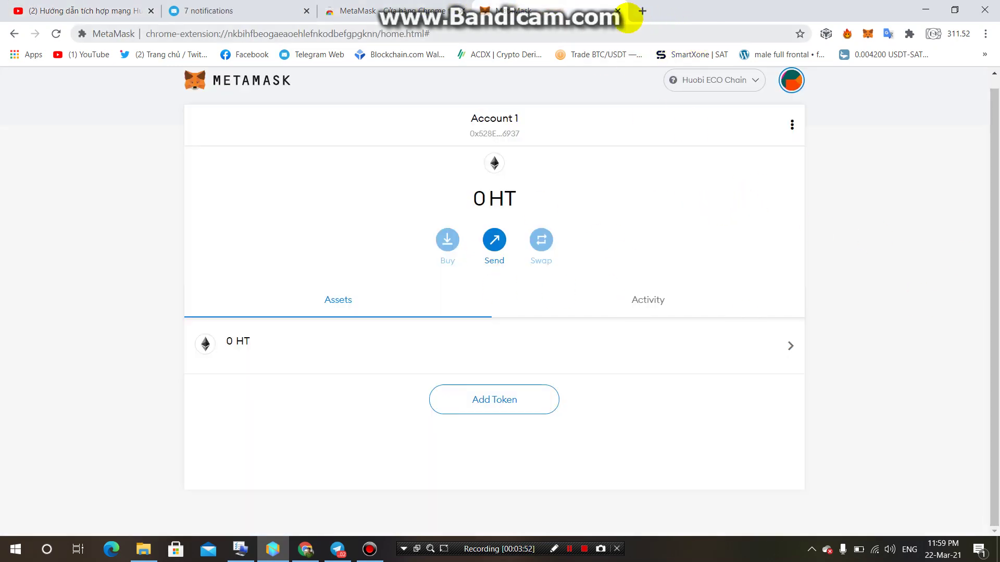
click(642, 10)
click(547, 11)
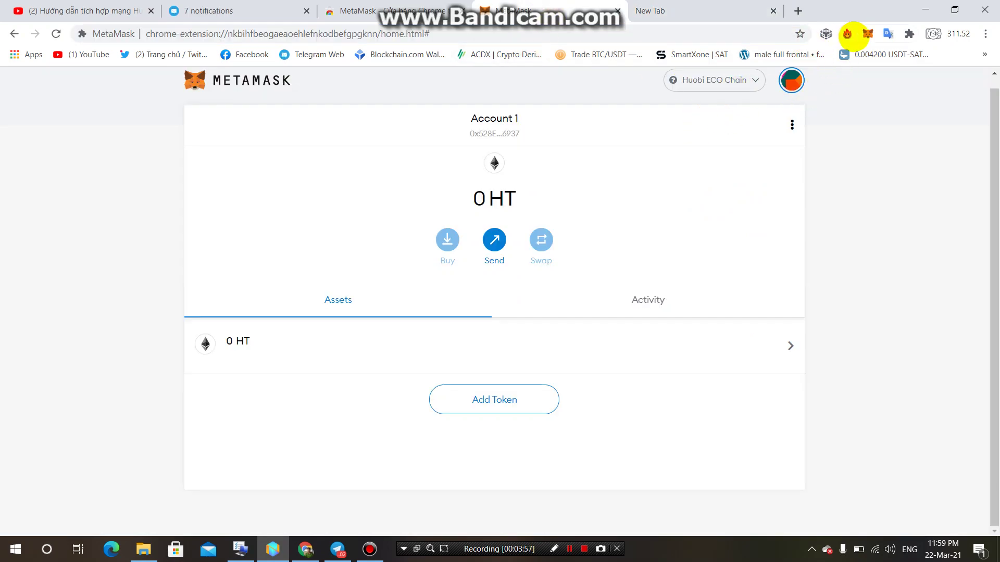
Step: View Account 1 in the Huobi ECO Chain block explorer from the MetaMask extension popup
click(867, 34)
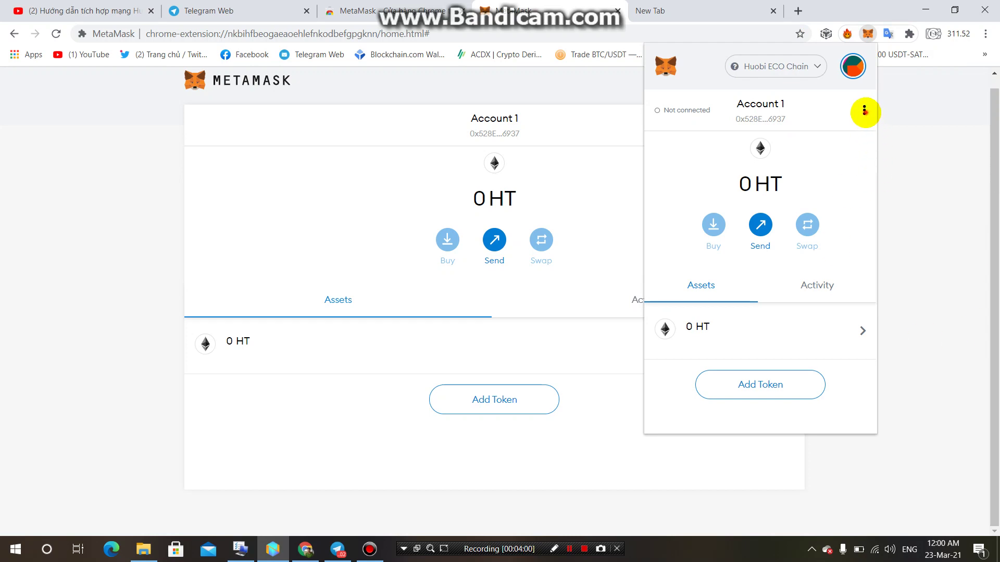
click(864, 111)
click(777, 203)
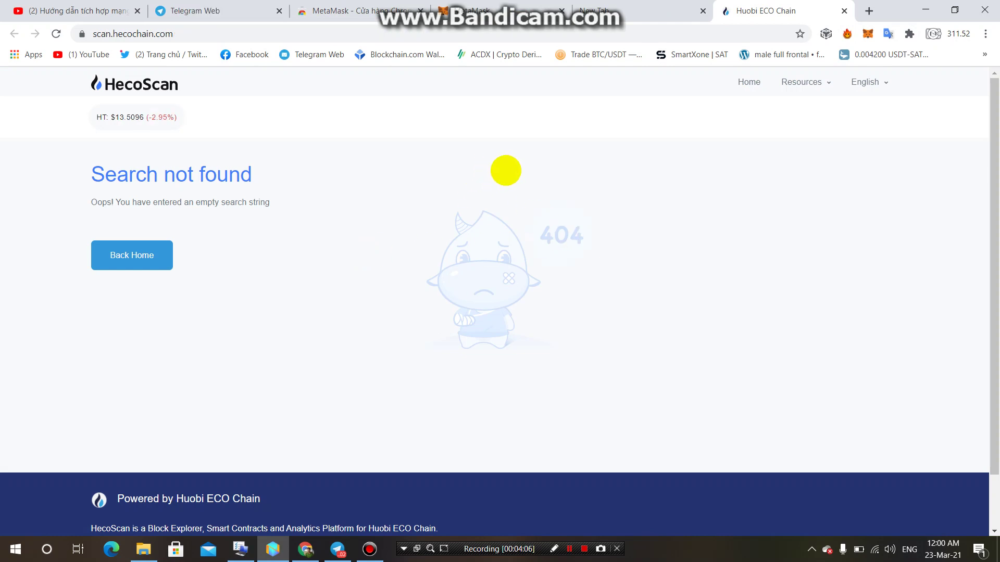
Step: Open the HecoScan home page and examine the HT price, latest blocks and latest transactions
click(745, 83)
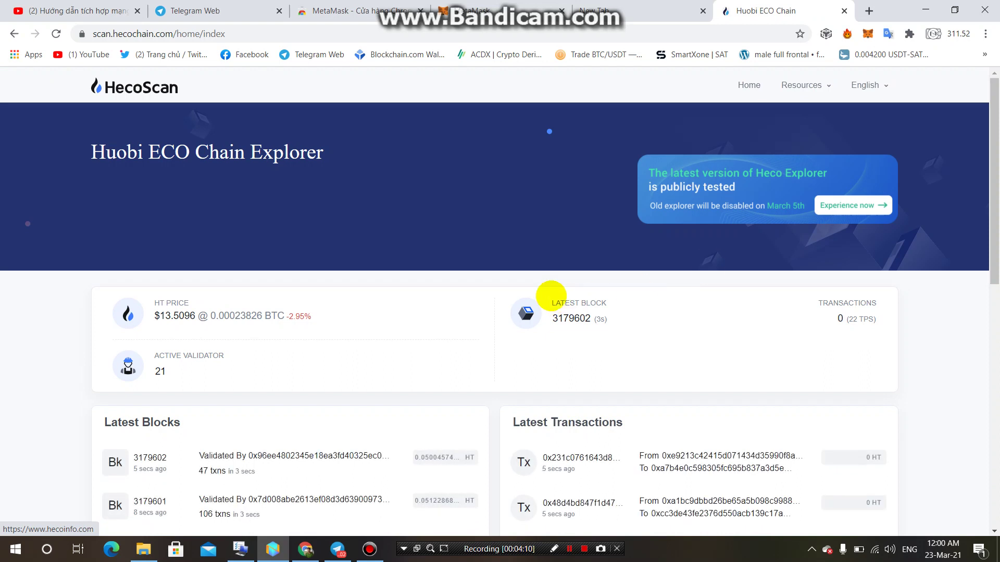
click(737, 268)
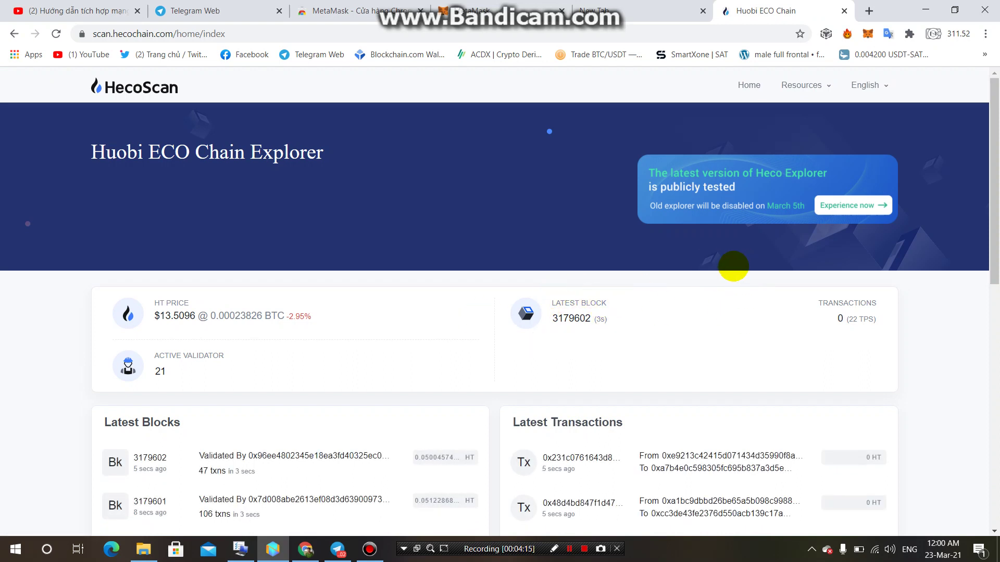
scroll(201, 185, down, 3)
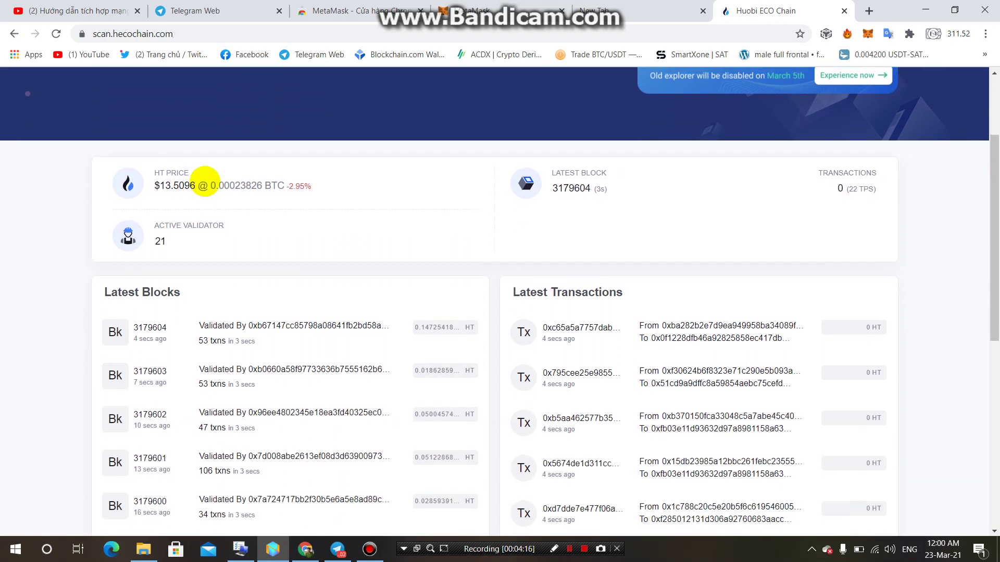
scroll(206, 182, up, 3)
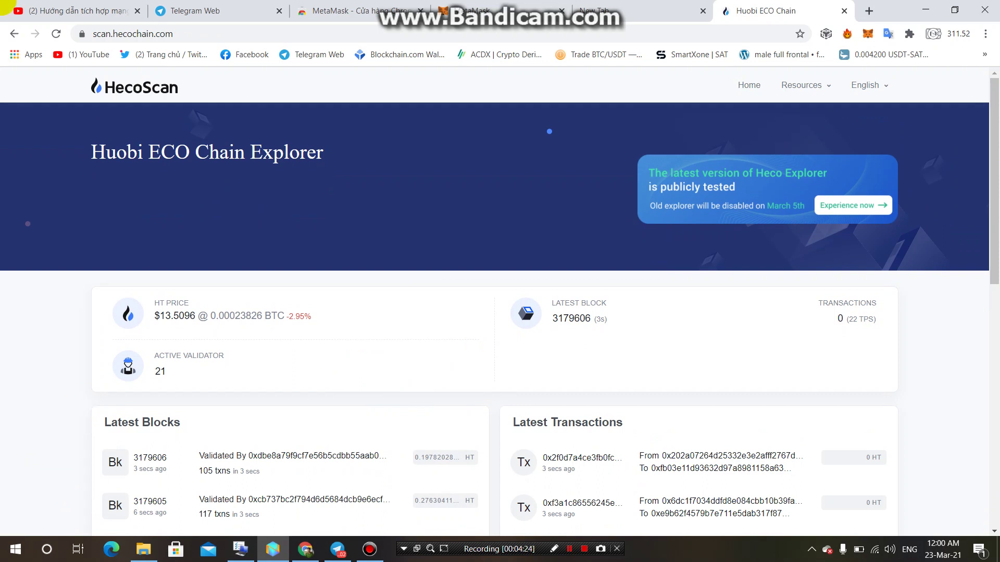
Step: Run a Google search for the word "Dogeswap" selected from the DOG airdrop post in Telegram Web
click(474, 11)
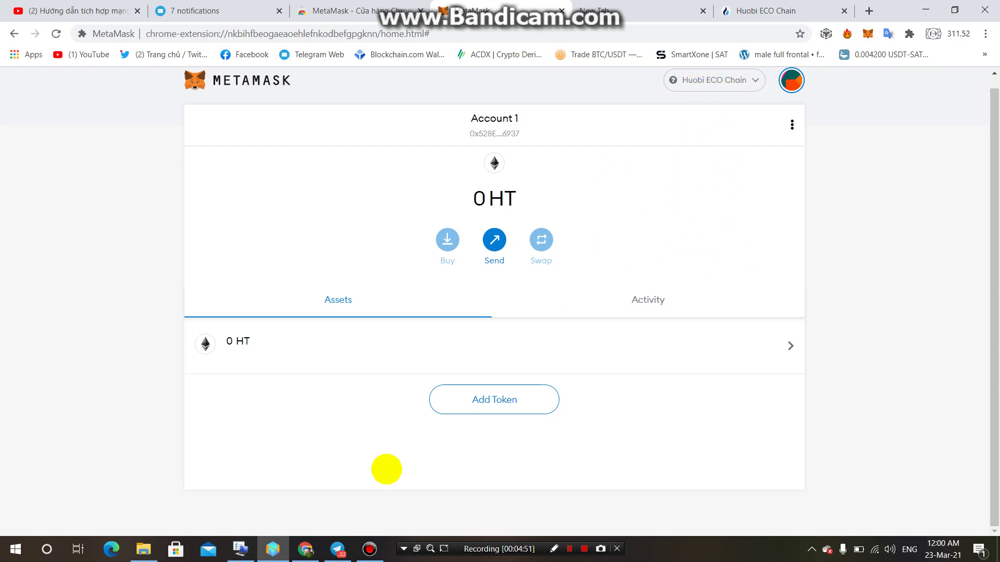
click(207, 10)
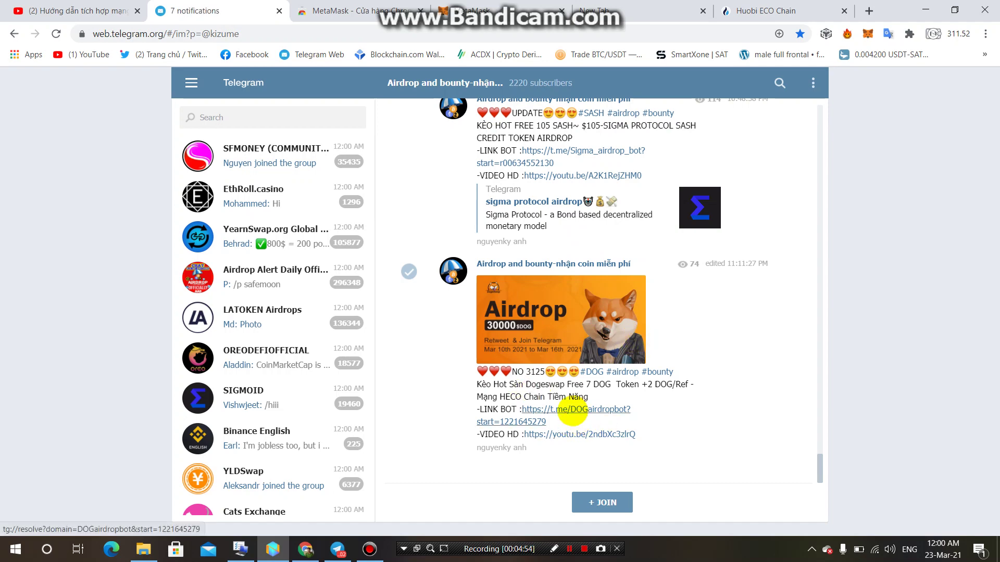
drag(525, 384, 564, 384)
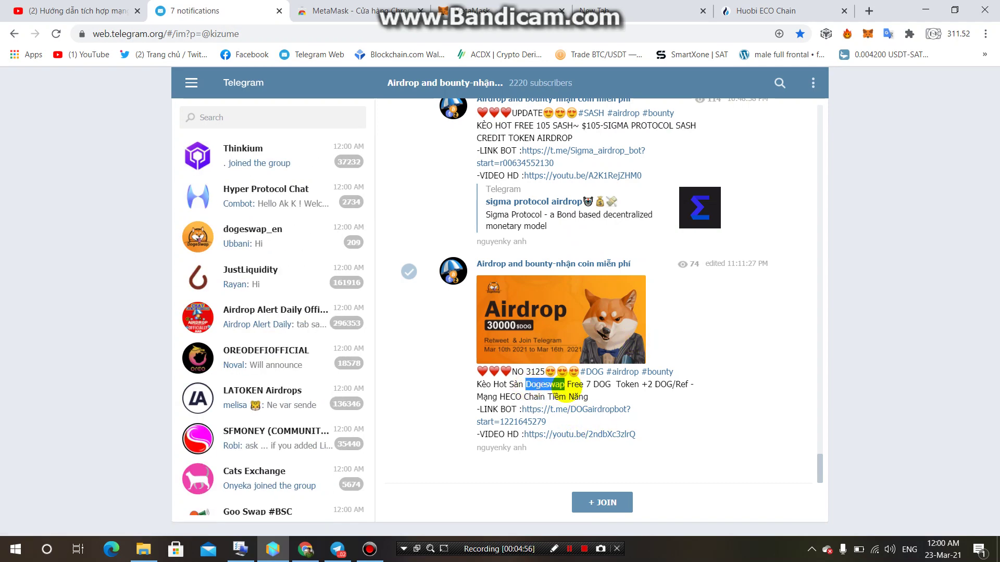
right_click(558, 385)
click(570, 393)
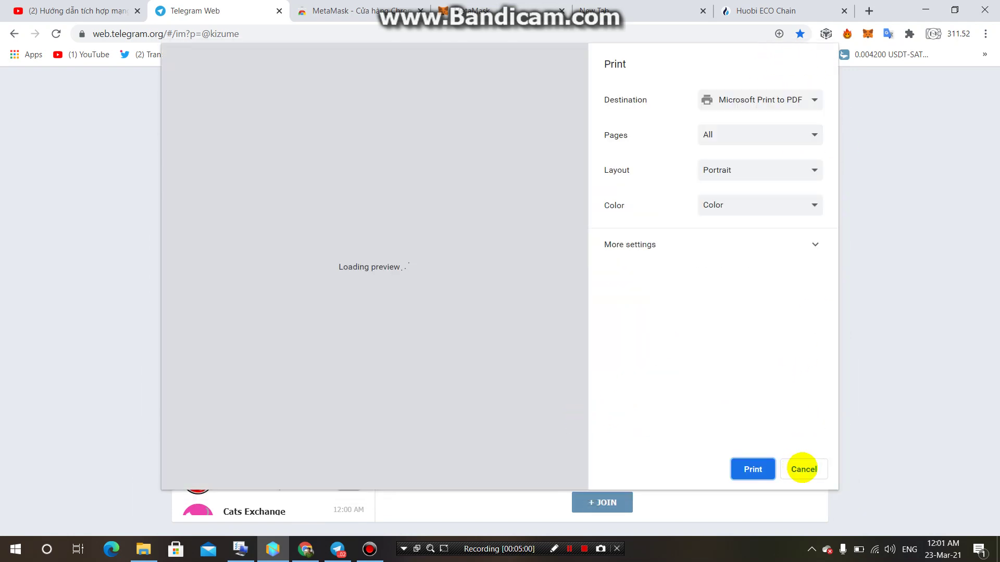
click(802, 469)
right_click(555, 387)
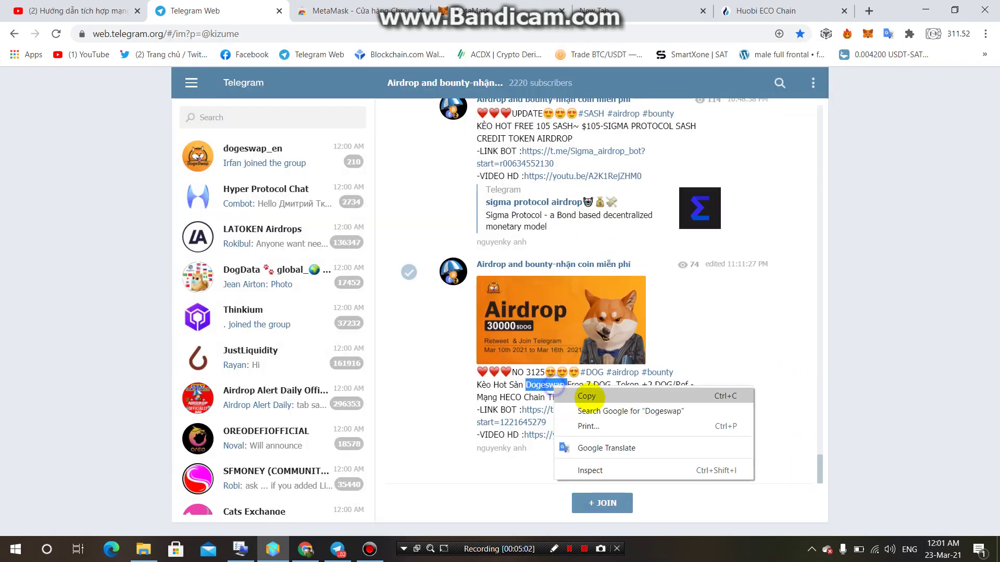
click(588, 411)
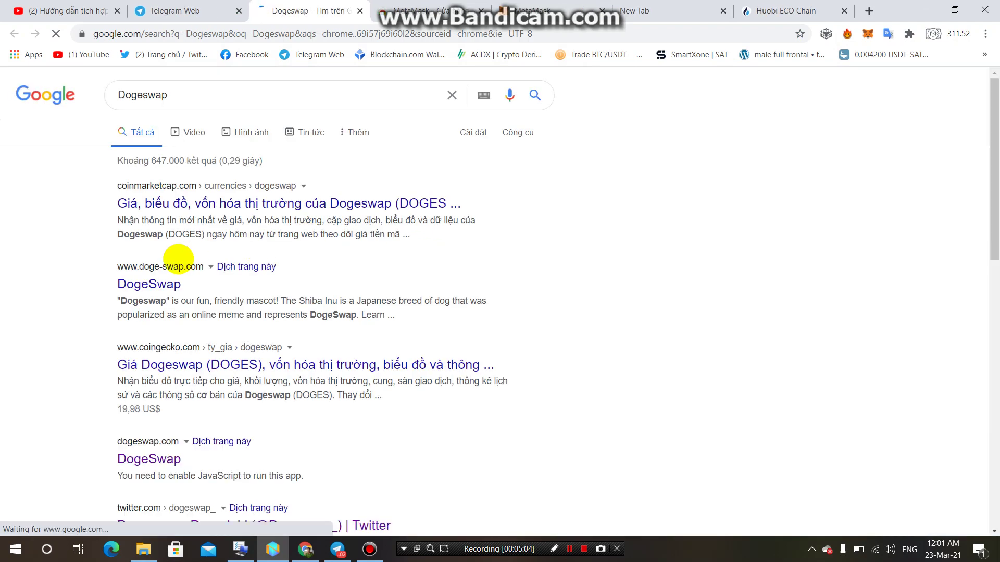
Step: View the doge-swap.com result, return to the search results and open the dogeswap.com exchange instead
click(149, 284)
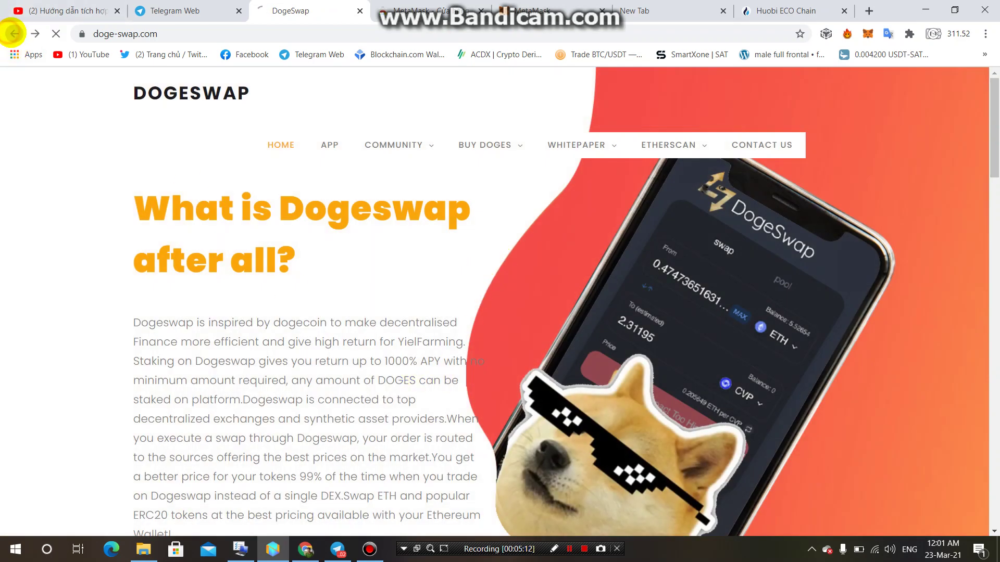
click(14, 34)
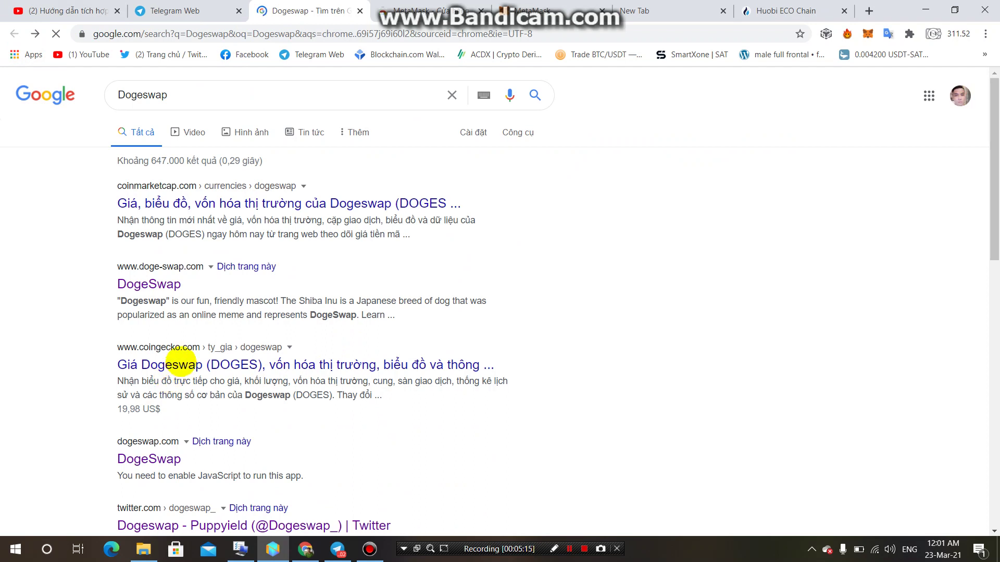
click(150, 460)
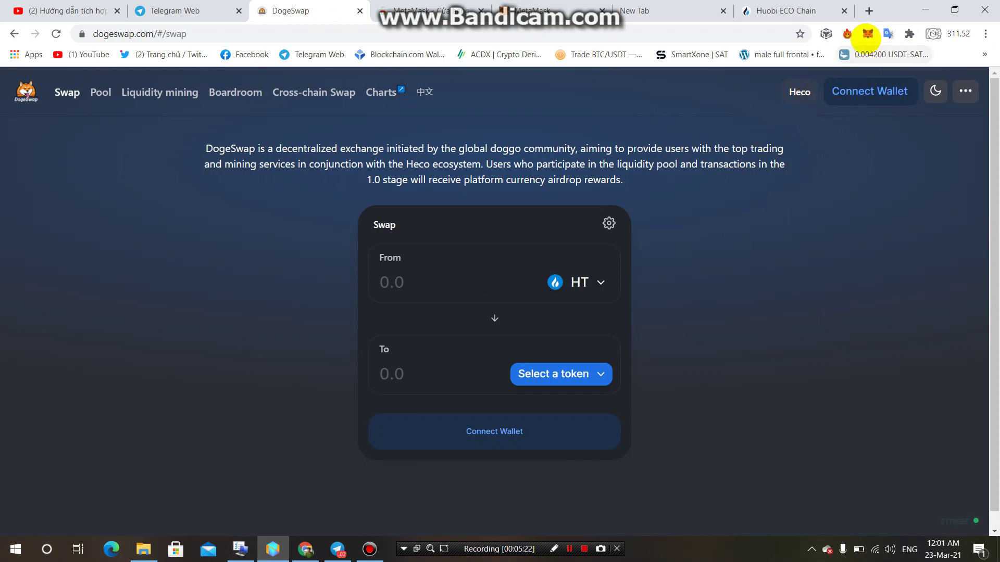
Step: Check the active network in the MetaMask popup and connect Account 1 to DogeSwap through MetaMask
click(867, 33)
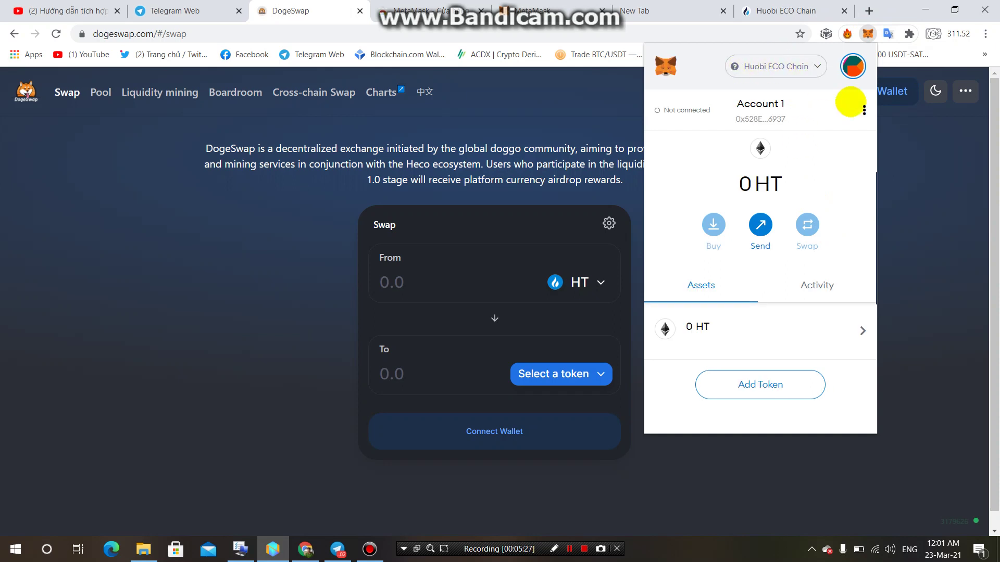
click(900, 146)
click(880, 92)
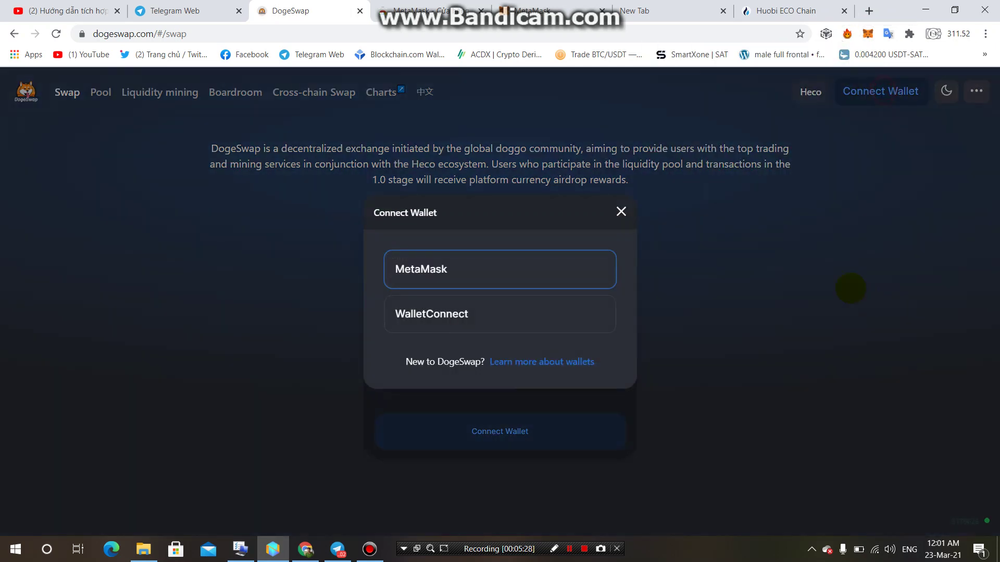
click(493, 270)
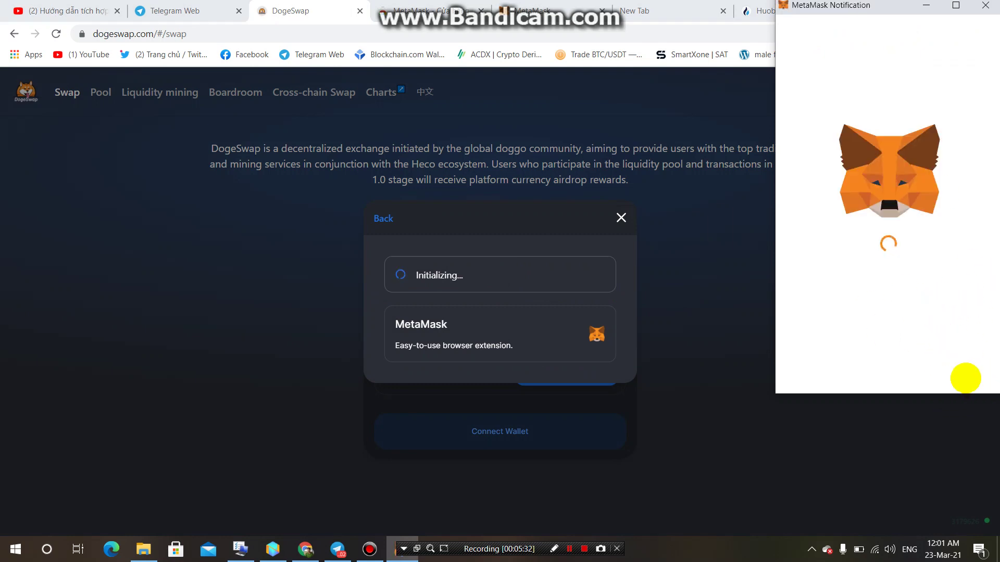
click(961, 368)
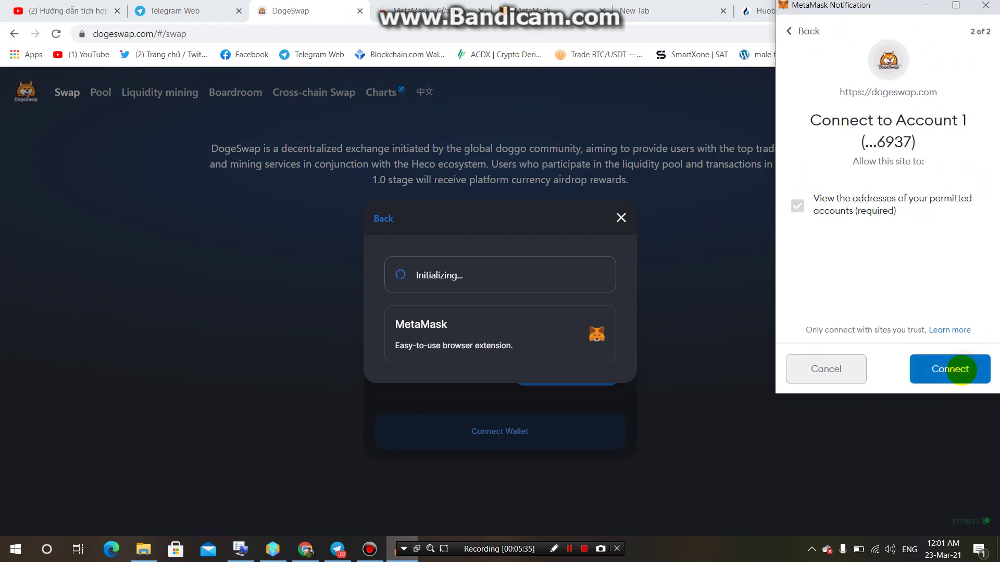
click(962, 369)
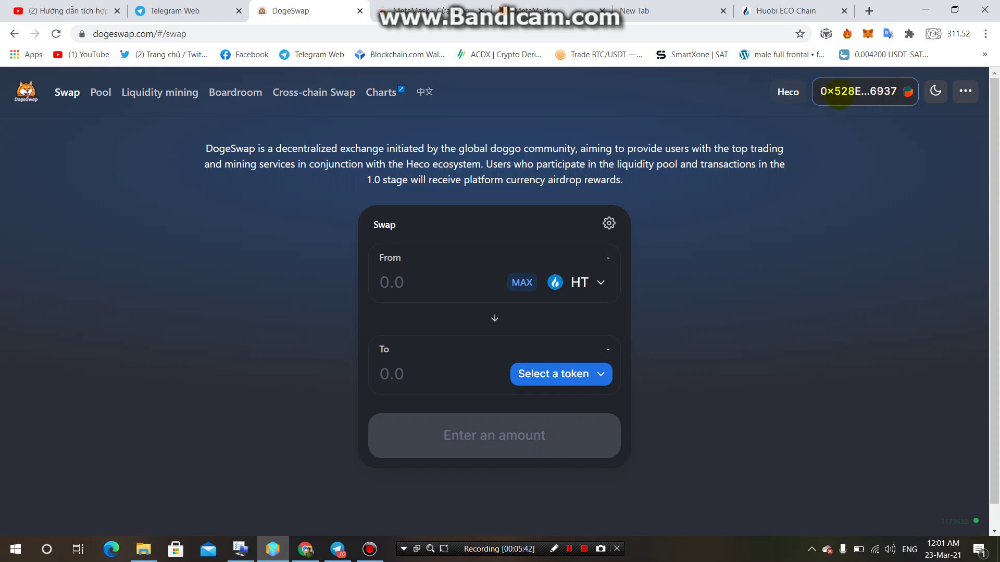
Step: Open the connected account's details on DogeSwap, copy the wallet address and return to the swap form
click(846, 94)
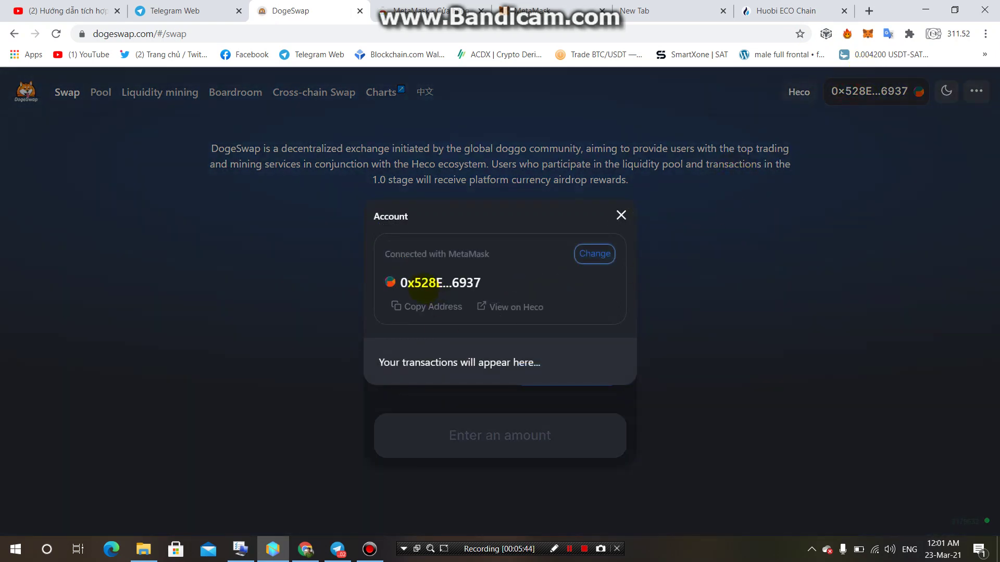
click(411, 306)
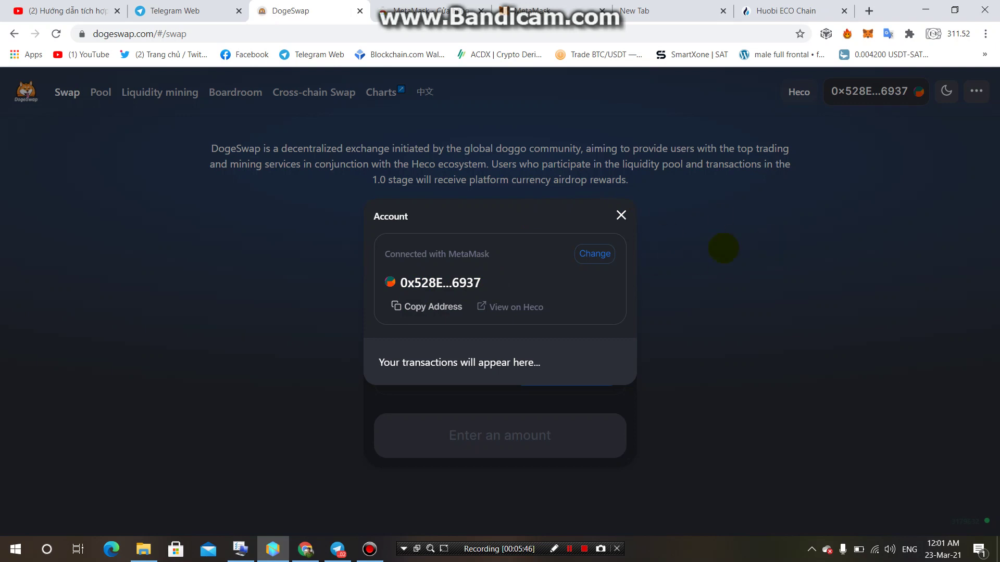
click(614, 218)
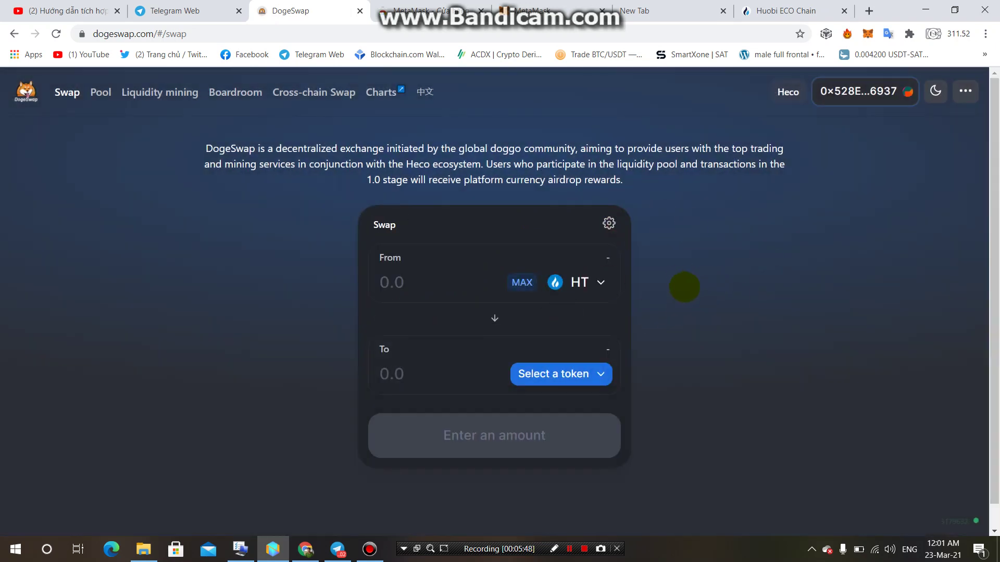
scroll(680, 271, down, 1)
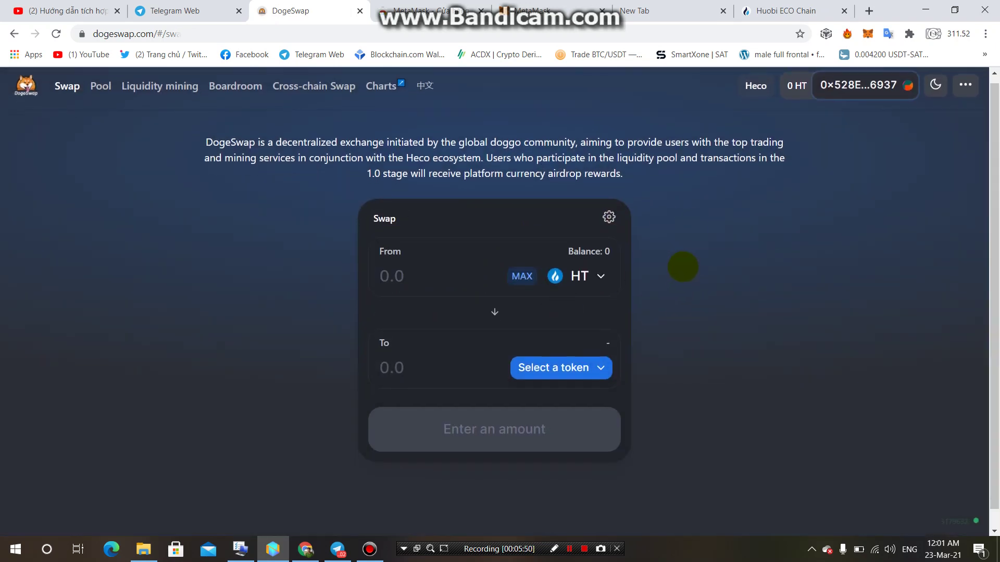